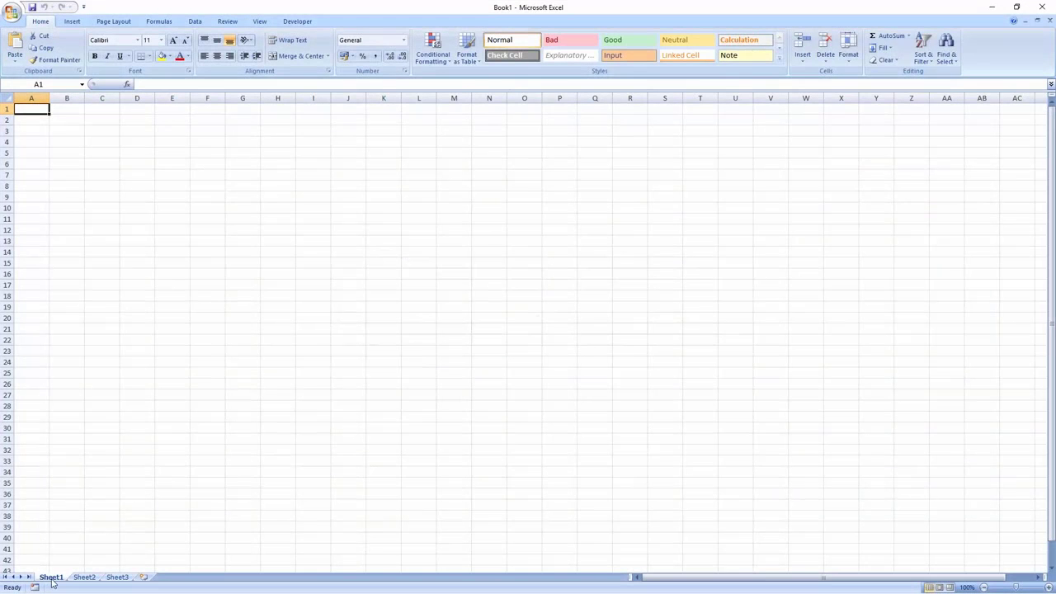
Rename the Sheet1 worksheet as Issues
double_click(51, 578)
type("Issues")
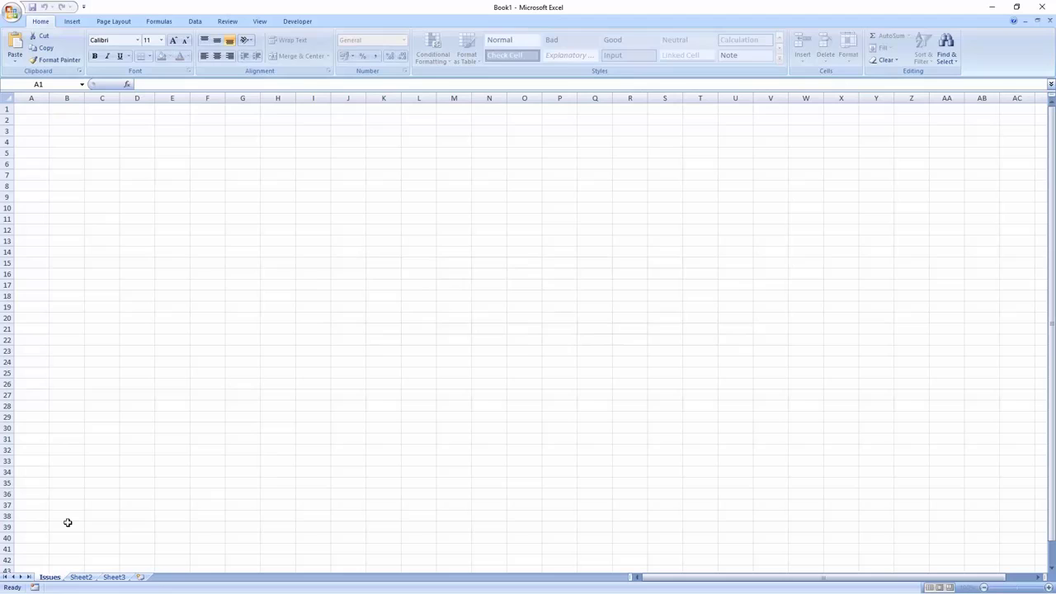
key("Return")
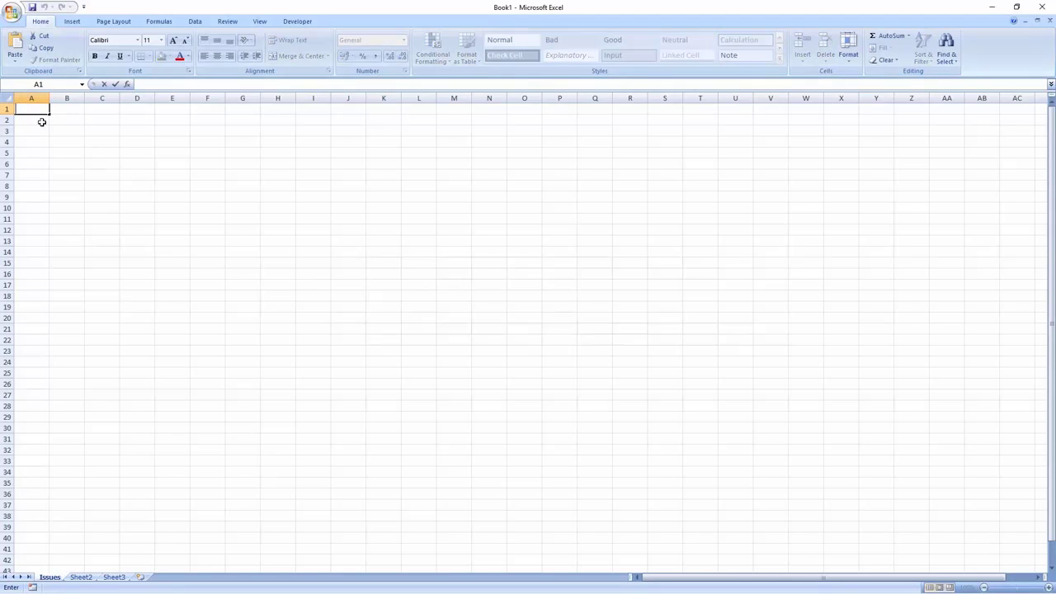
Enter the headers Summary, Time Spent, Hours Spent and Assignee in cells A1 to D1
type("Summary")
key("Tab")
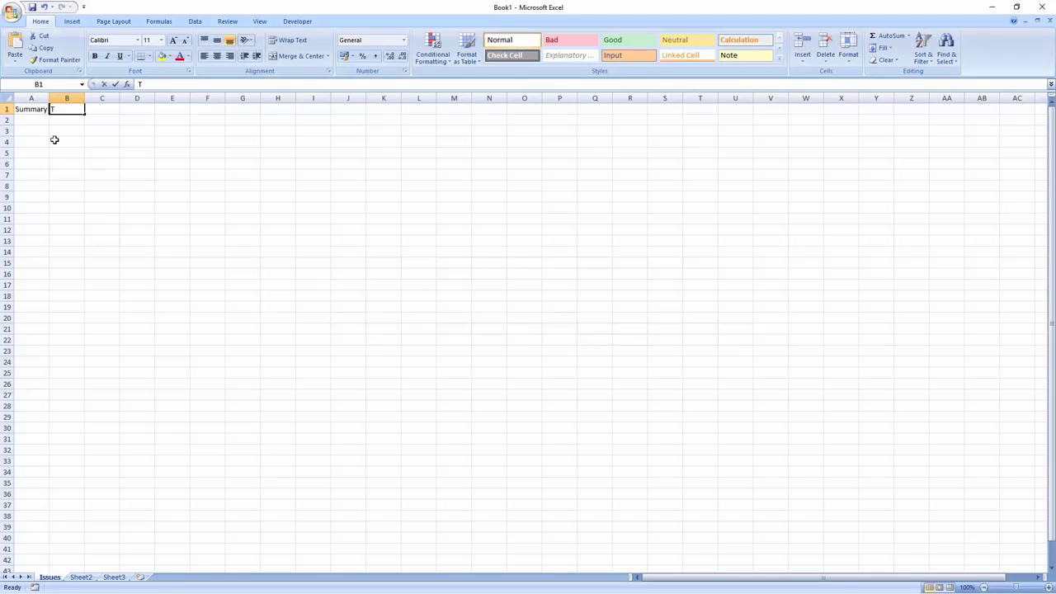
type("Time Spent")
key("Tab")
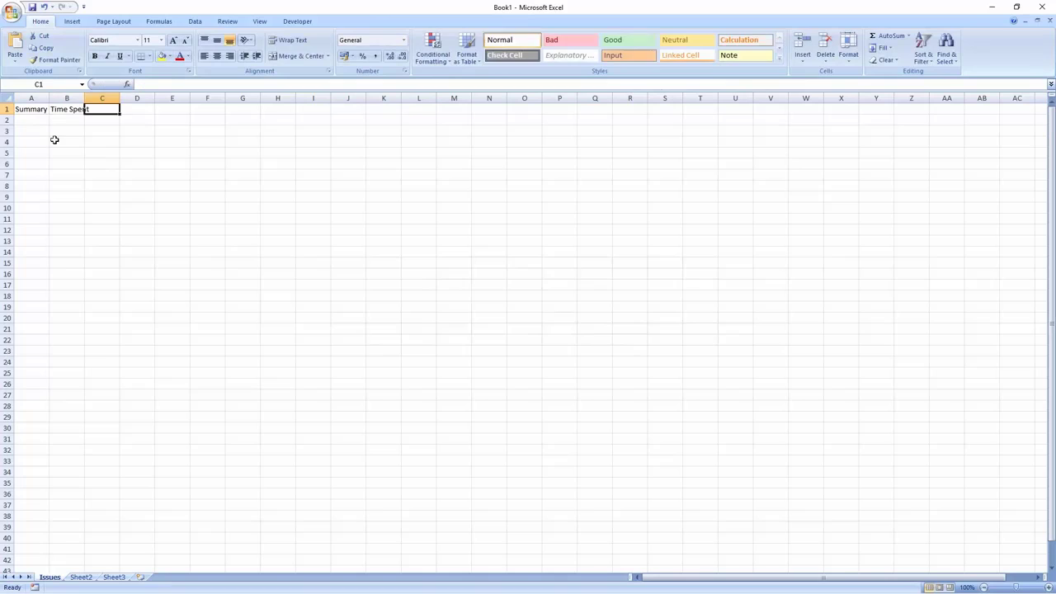
type("Hours Spent")
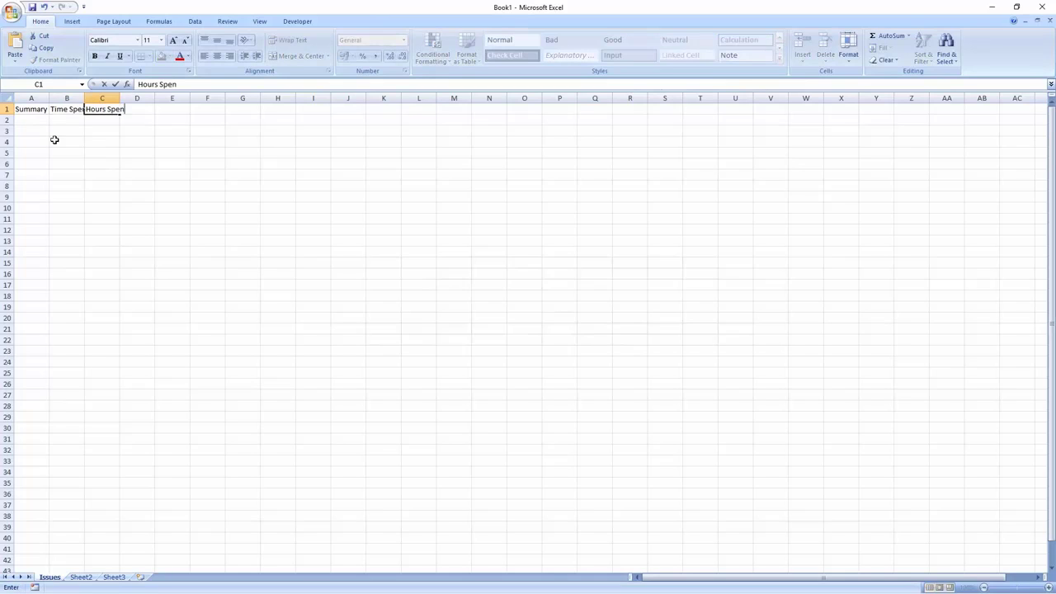
key("Tab")
type("Assignee")
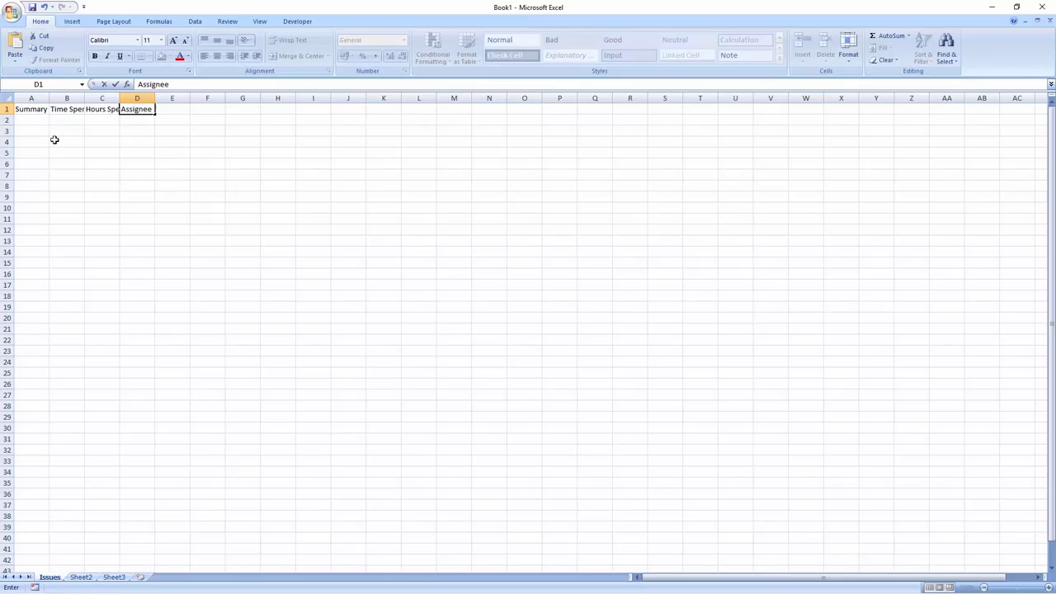
key("Tab")
Widen columns A to D and apply the Check Cell style to the header cells A1:D1
left_click_drag(50, 99, 324, 100)
left_click_drag(86, 105, 246, 109)
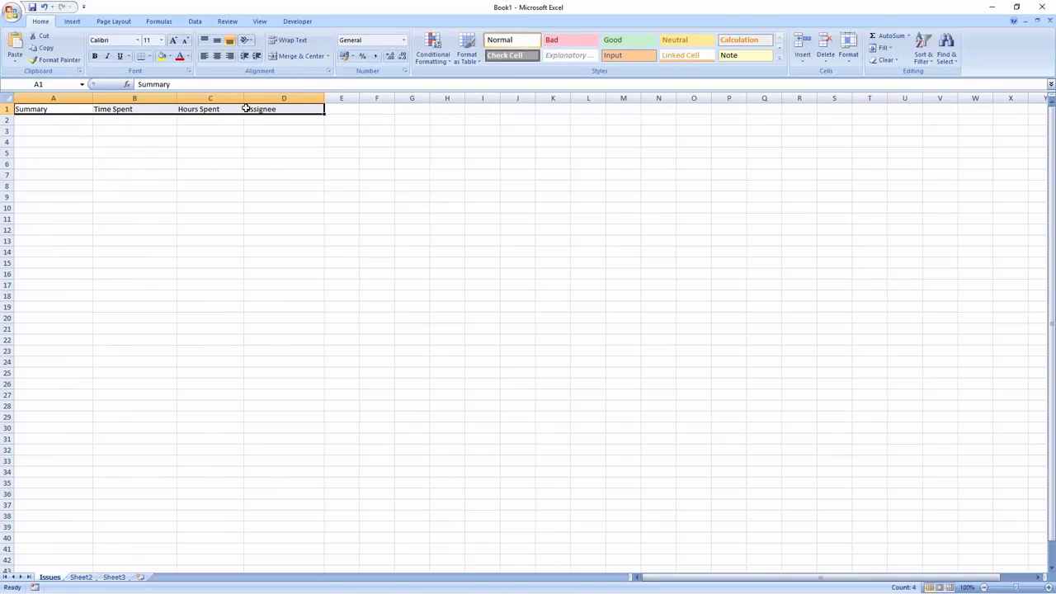
left_click(504, 55)
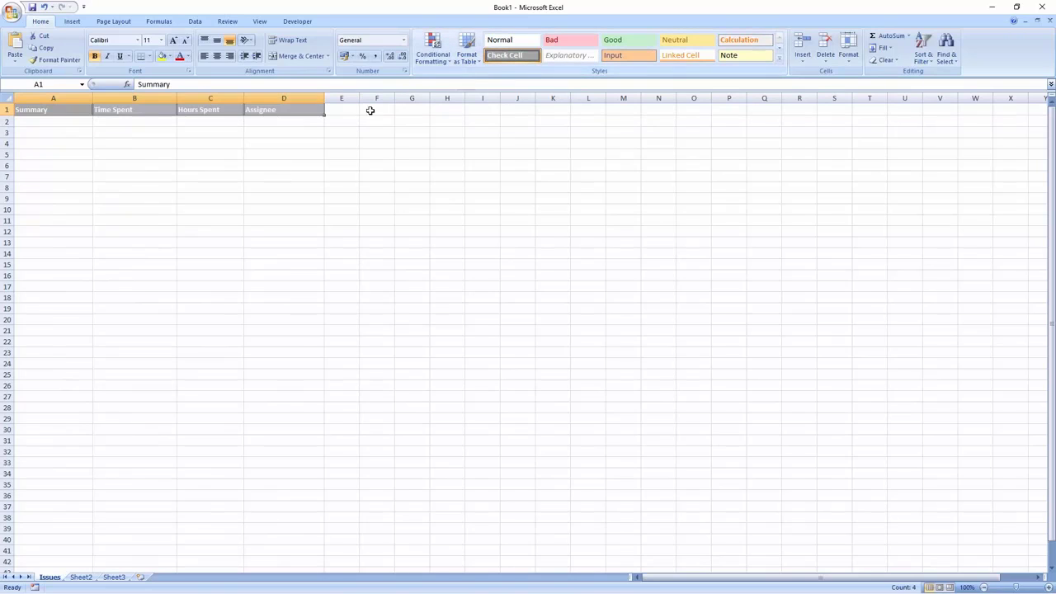
Enter the placeholder ${issues.summary} in cell A2 under the Summary header
left_click(70, 120)
type("$")
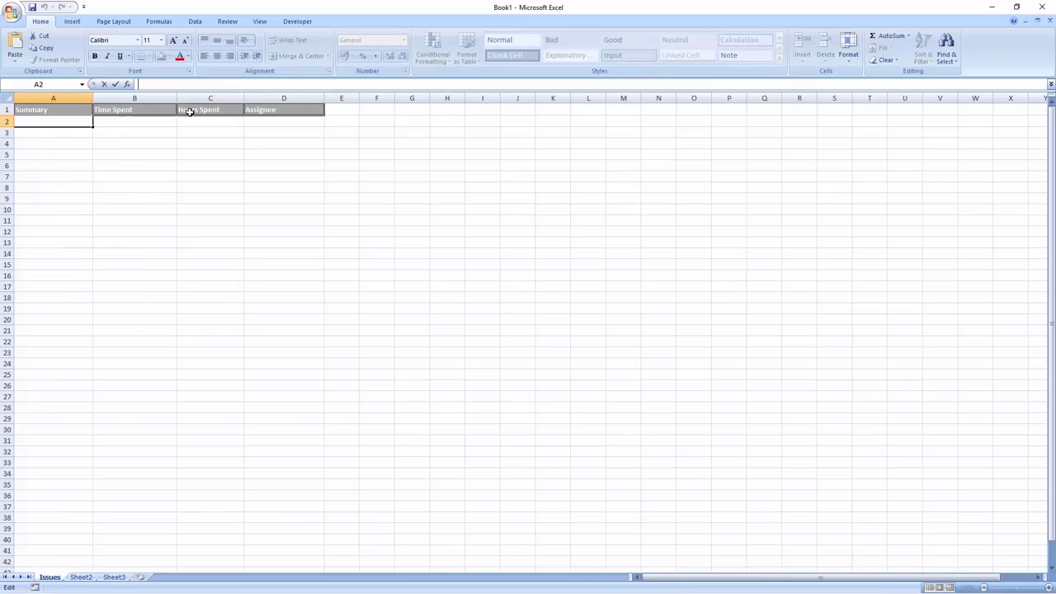
type("{}issues.summary")
key("Tab")
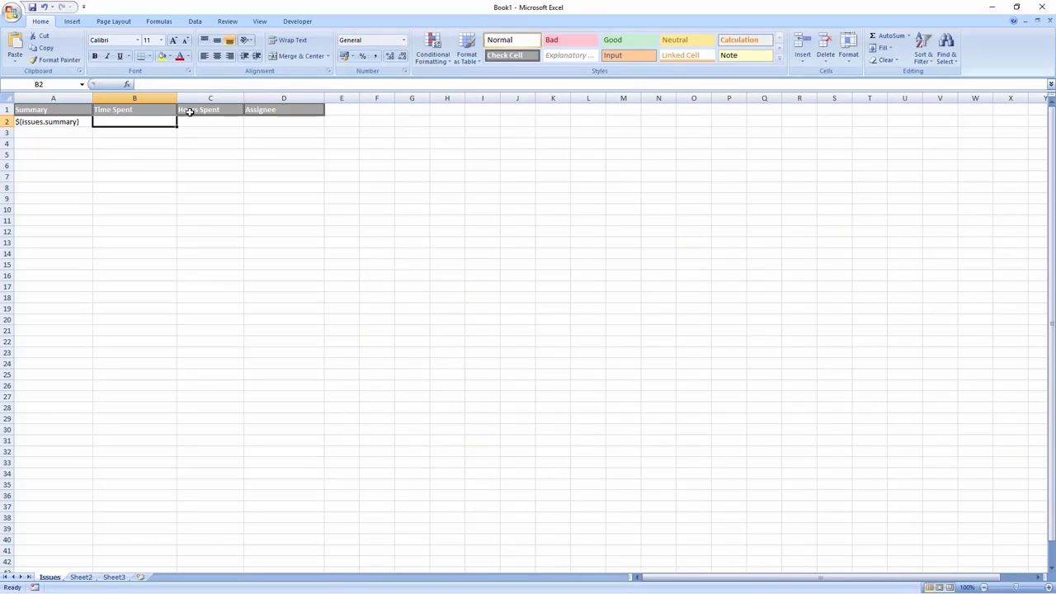
Enter the placeholder ${issues.timeSpent} in cell B2 under the Time Spent header
left_click(182, 87)
type("$")
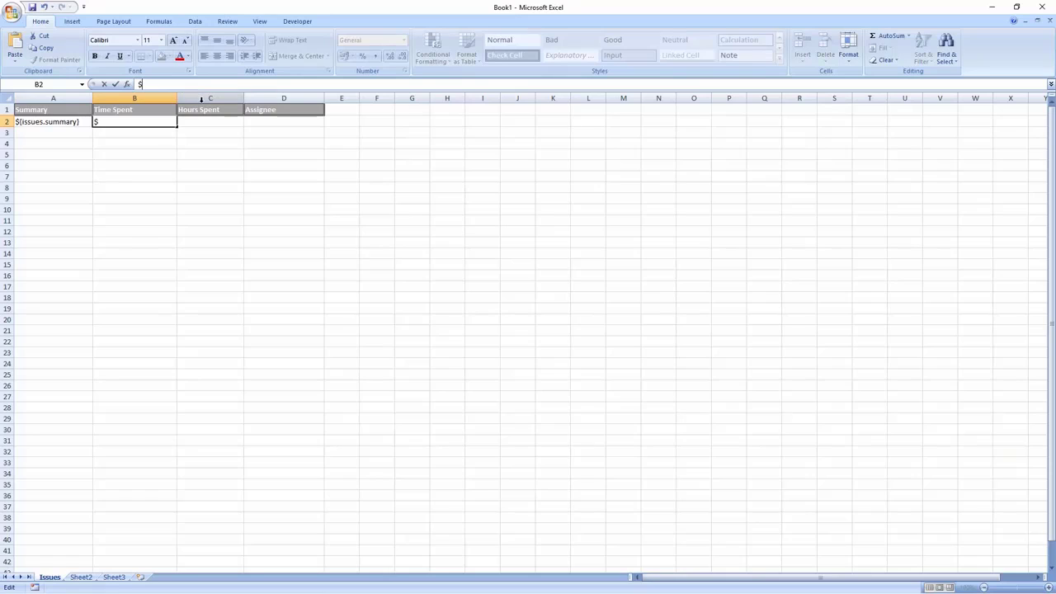
type("{}")
type("issues.time")
type("Spent")
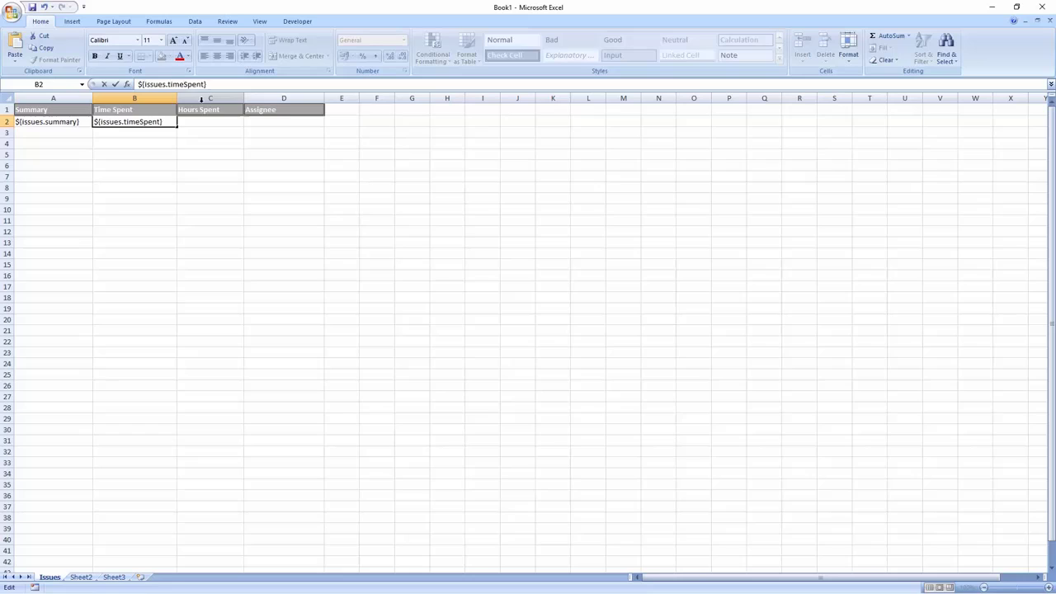
key("Tab")
Enter the expression $[B2/(60*60)] in cell C2 to convert the time spent to hours
left_click(185, 86)
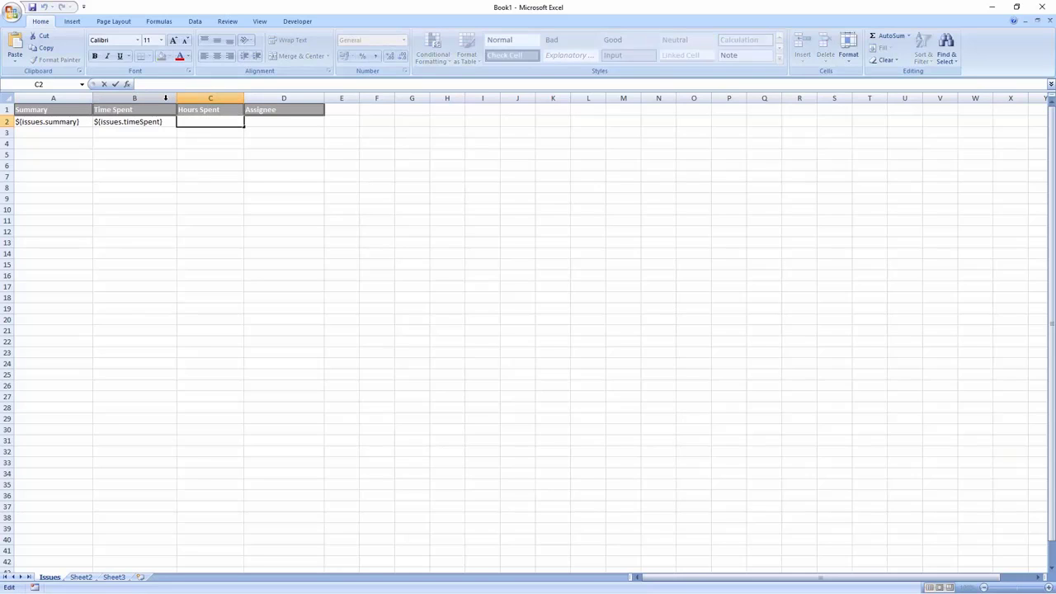
type("${B2/()")
type("60*60")
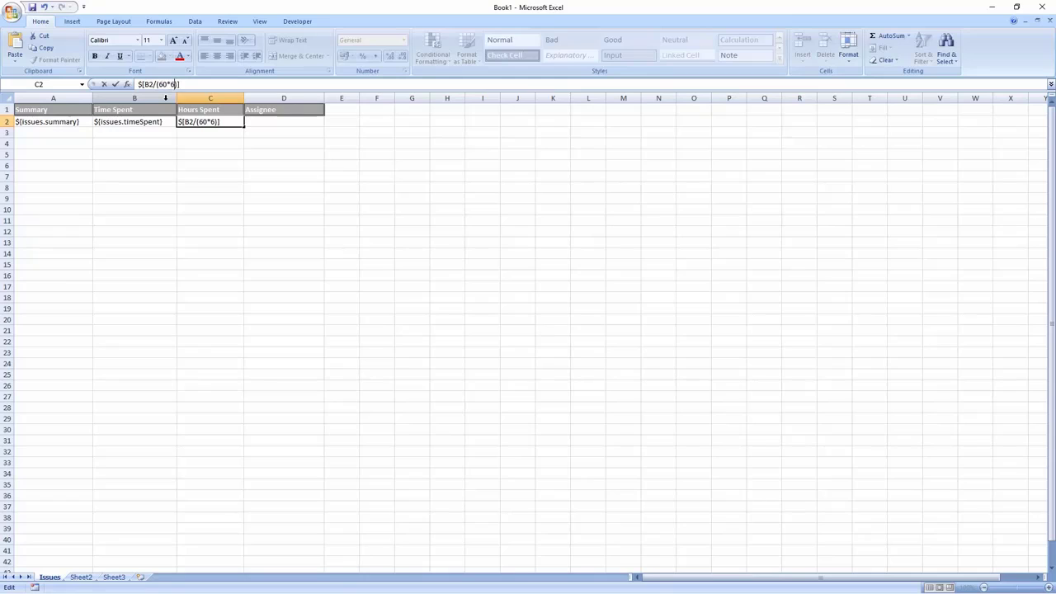
key("Tab")
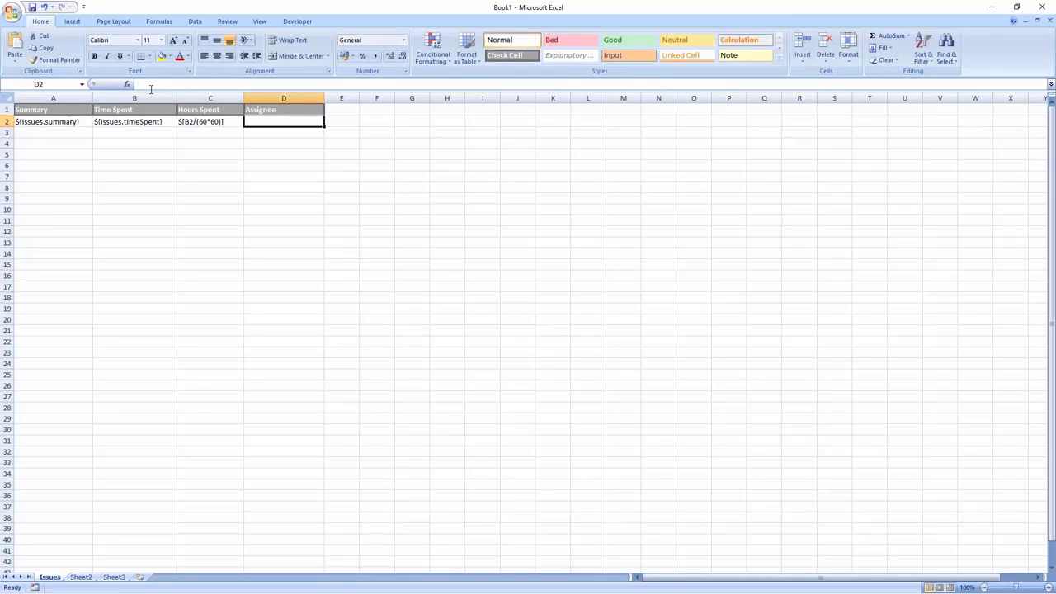
Enter the placeholder ${issues.assigneeUser.displayName} in cell D2 under the Assignee header
key("F2")
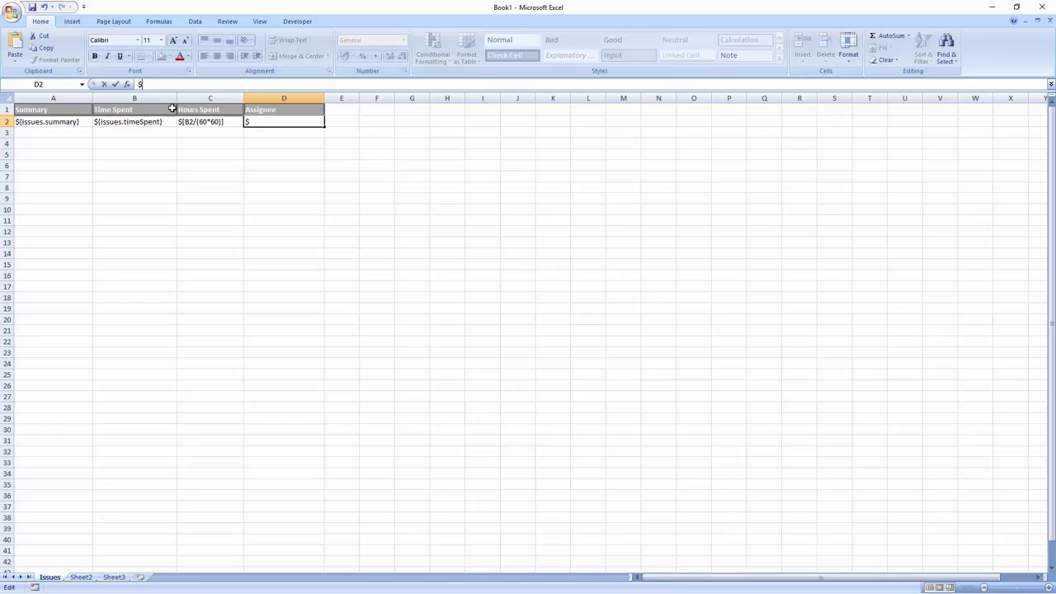
type("${}issues.assigneeUser")
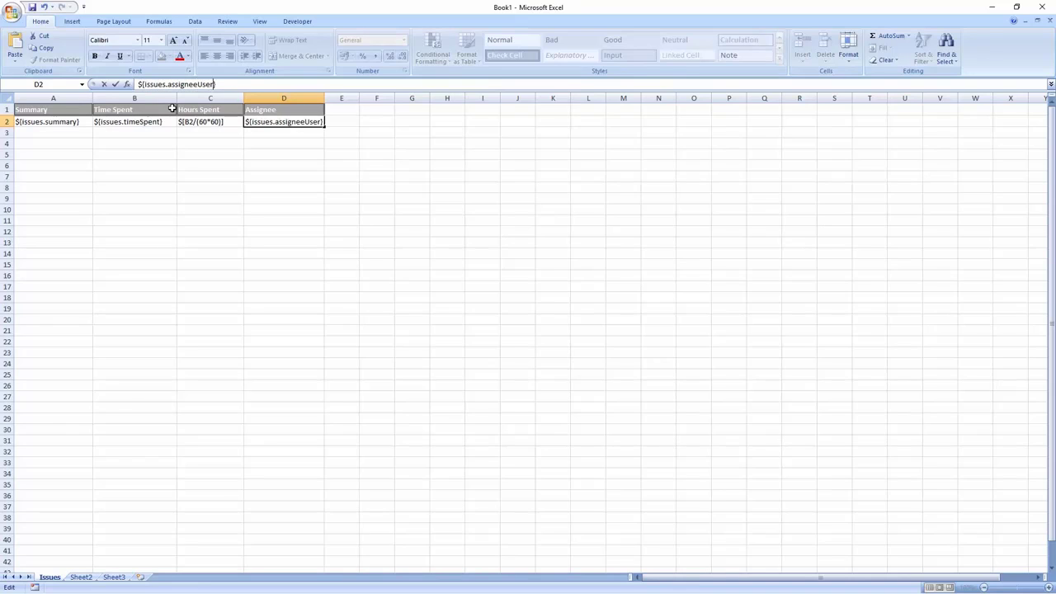
type(".displayName")
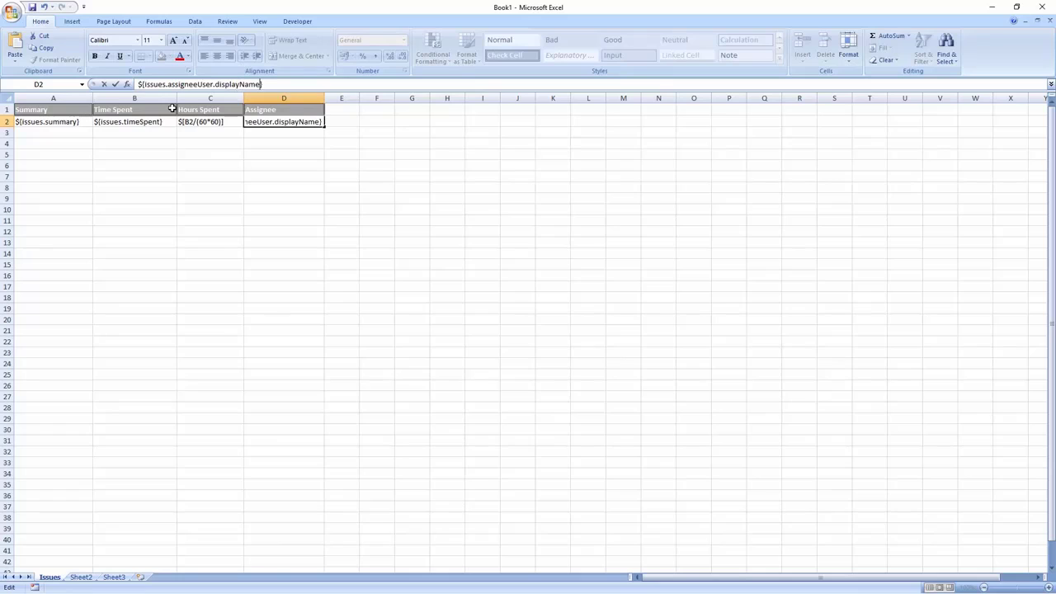
key("Tab")
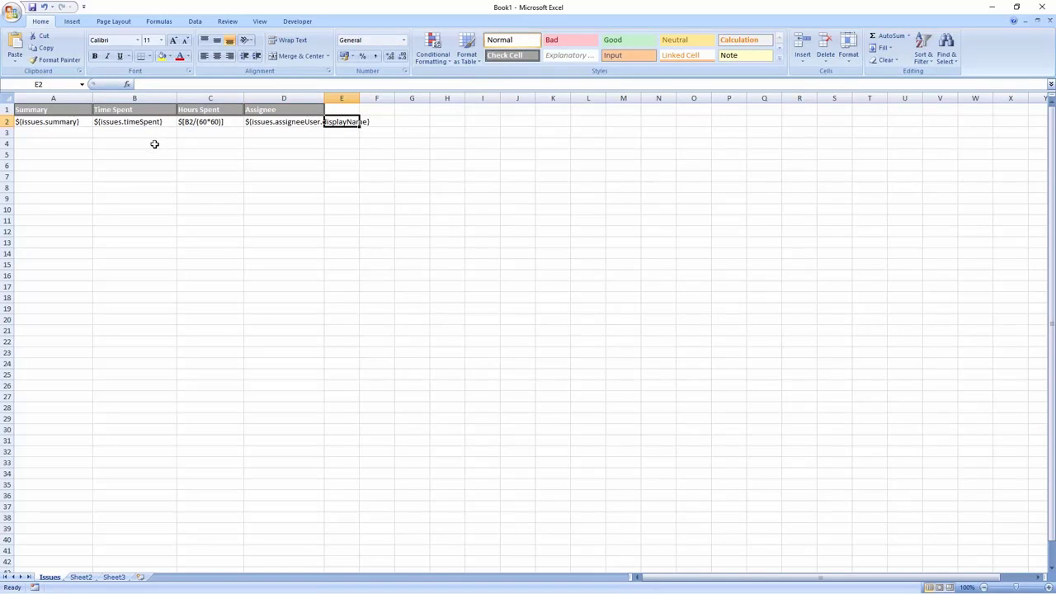
Define a workbook name Summary that refers to =OFFSET(Issues!$A$2;0;0;COUNTA(Issues!$A$2:$A$9999);1)
left_click(154, 144)
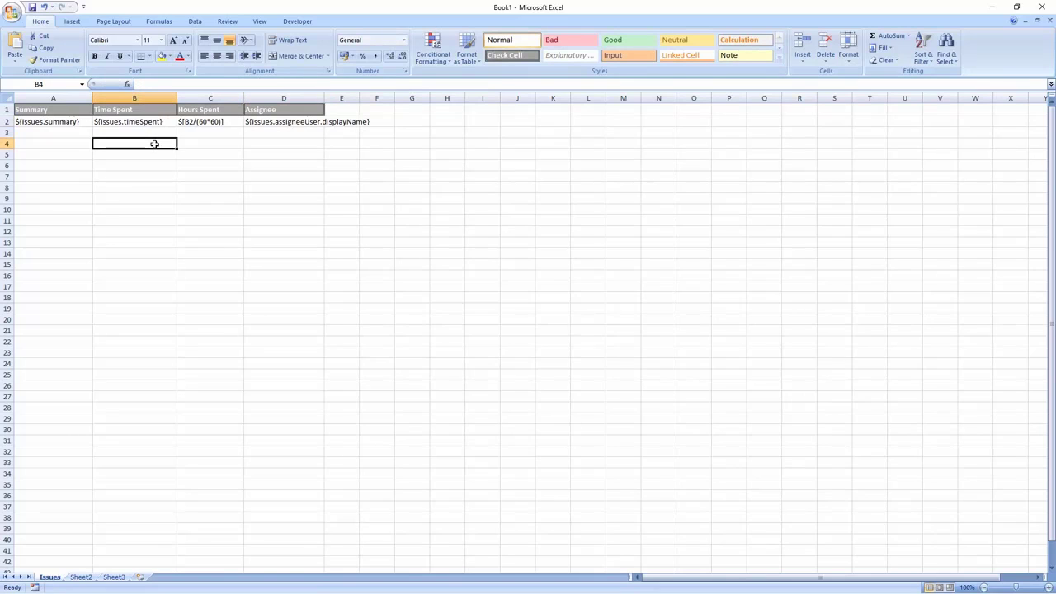
left_click(160, 23)
key("Right")
key("Right")
key("Down")
key("Down")
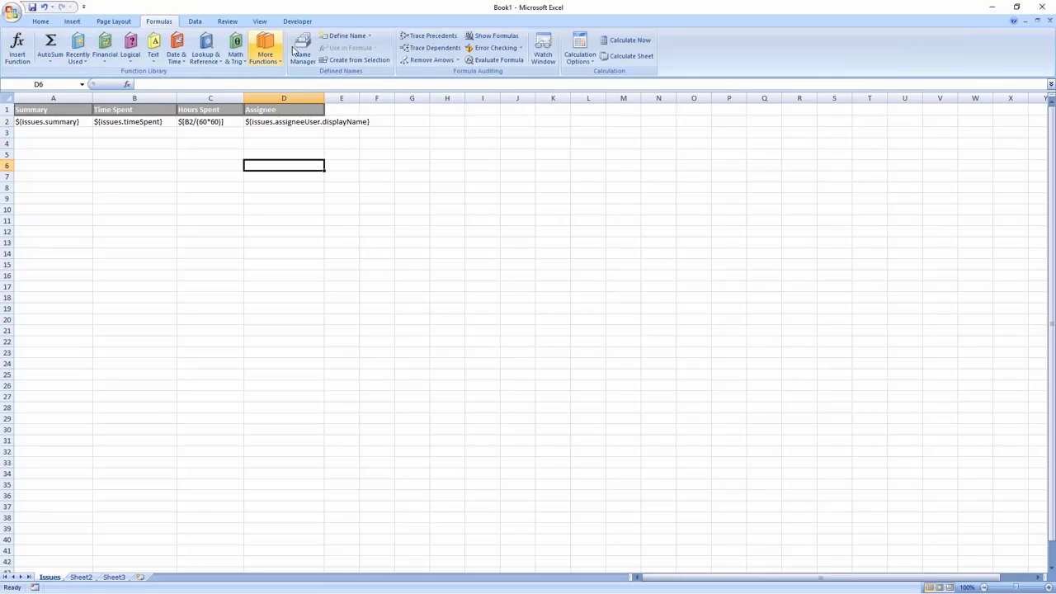
left_click(302, 50)
left_click(560, 176)
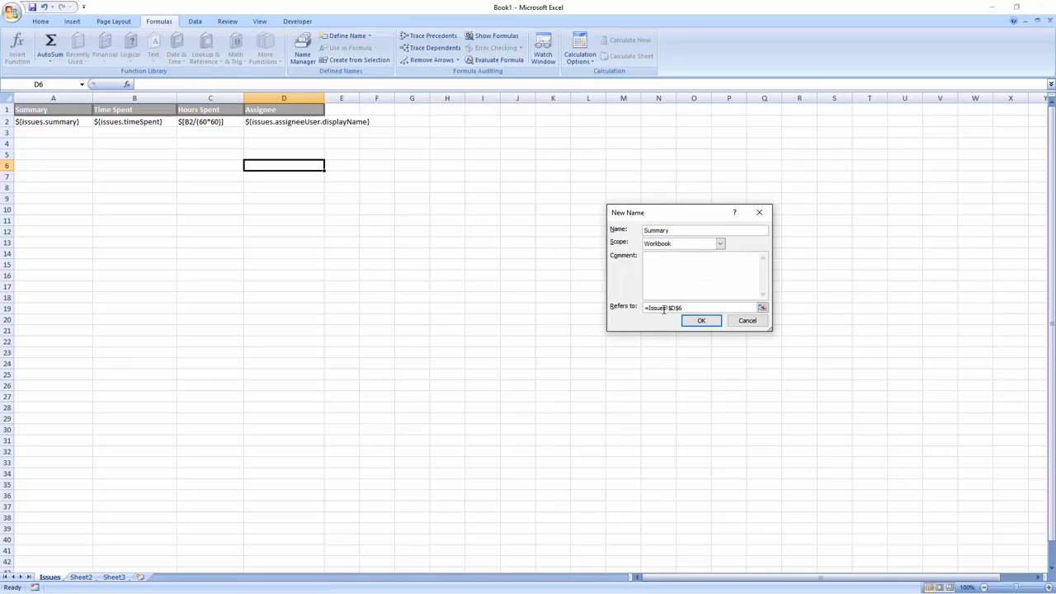
triple_click(664, 309)
type("=OFFSET(")
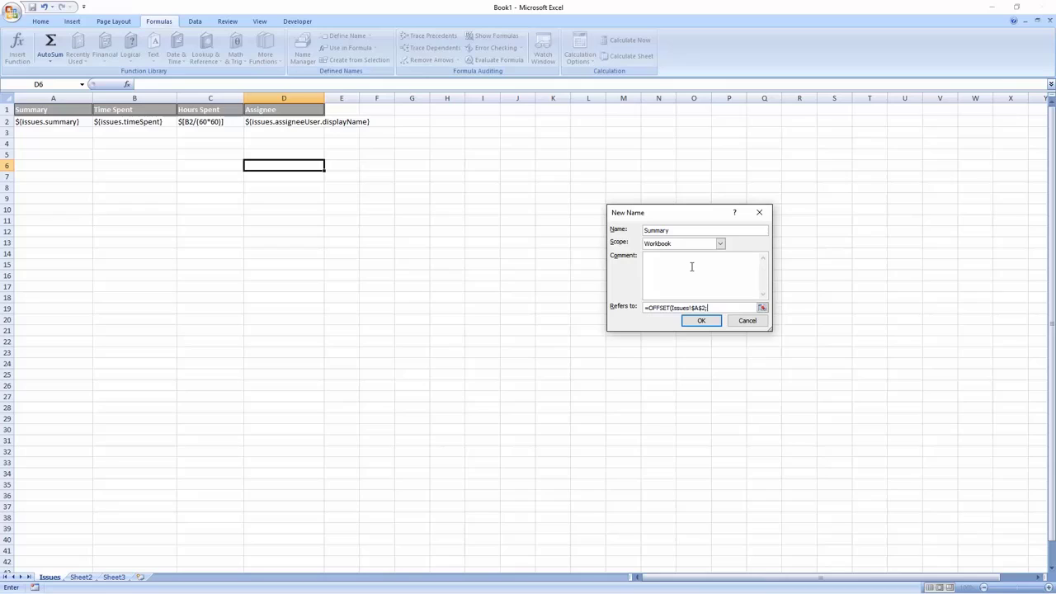
type("sues!$A$2:$A$9999")
left_click(693, 320)
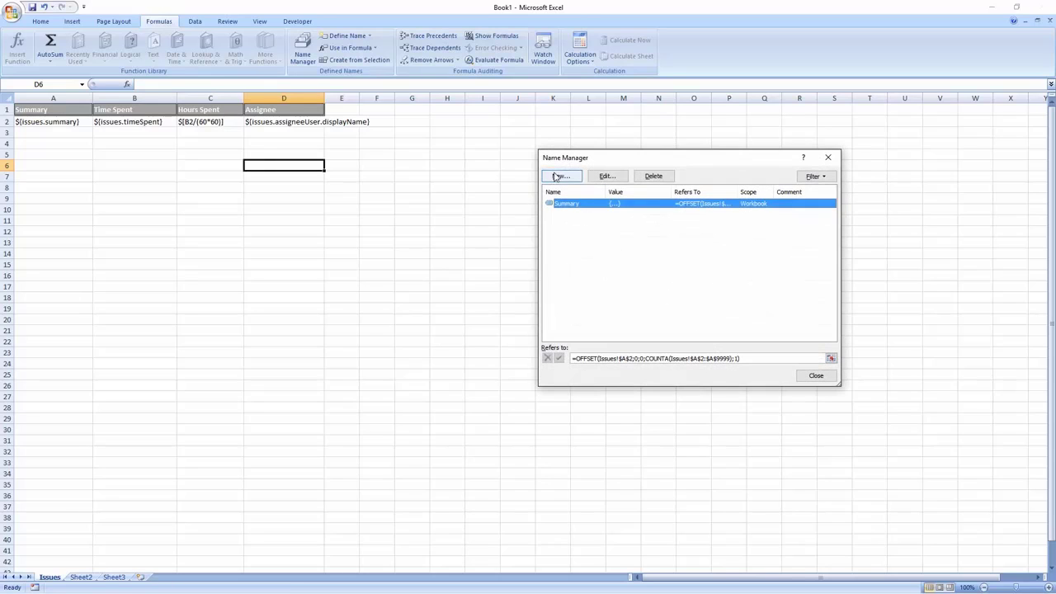
Define a workbook name Hours that refers to =OFFSET(Issues!$C$2;0;0;COUNTA(Issues!$C$2:$C$9999);1), and close the name manager
left_click(561, 176)
type("Hours")
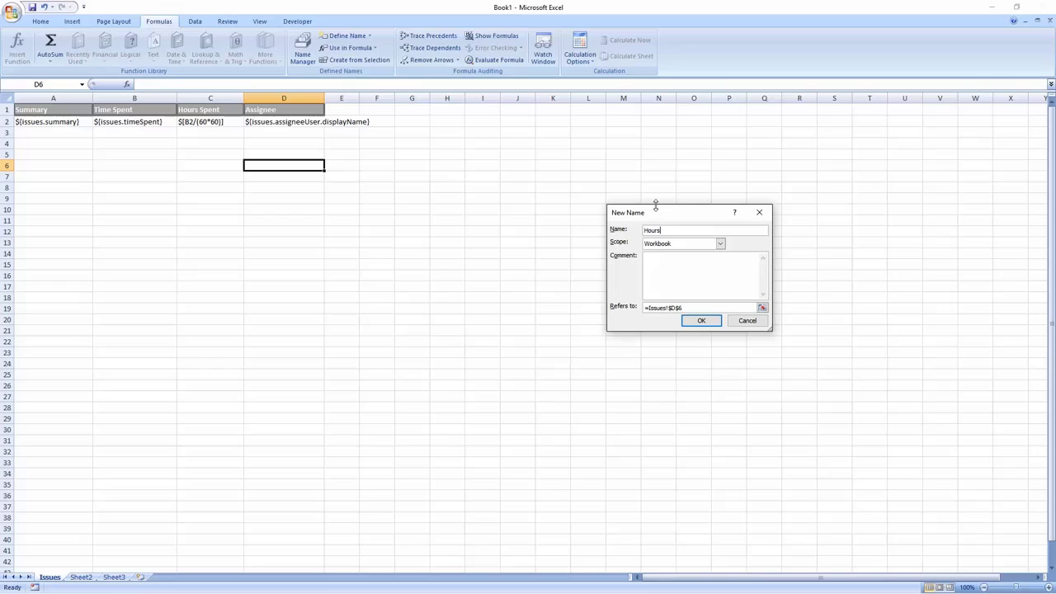
left_click_drag(652, 307, 682, 307)
type("=OFFSET")
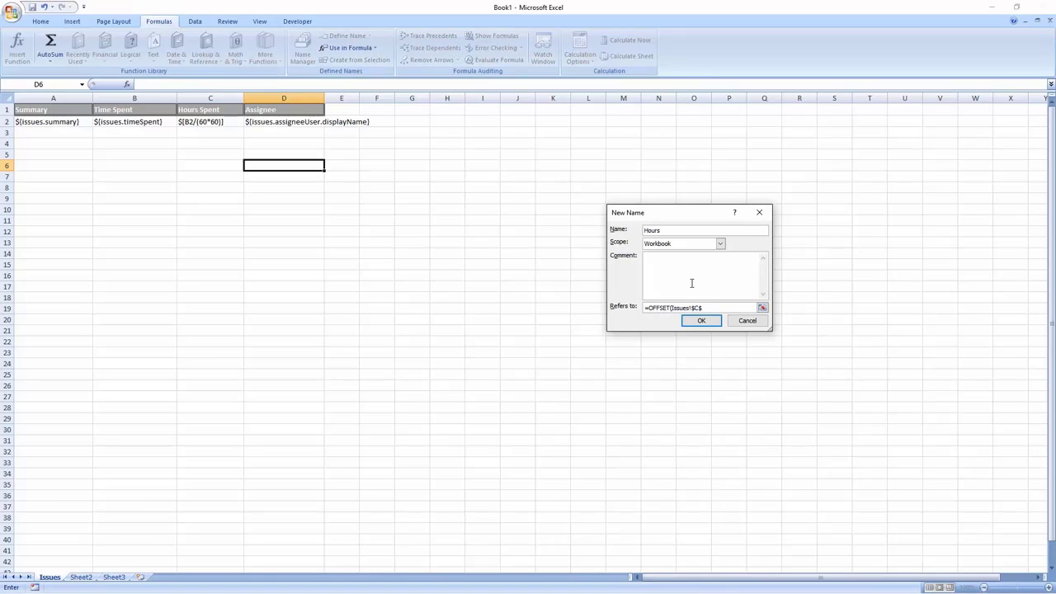
type("(Issues!$C$2;0;0;COUNTA(Issues!")
type("$C$2:$C$9999);1")
left_click(701, 321)
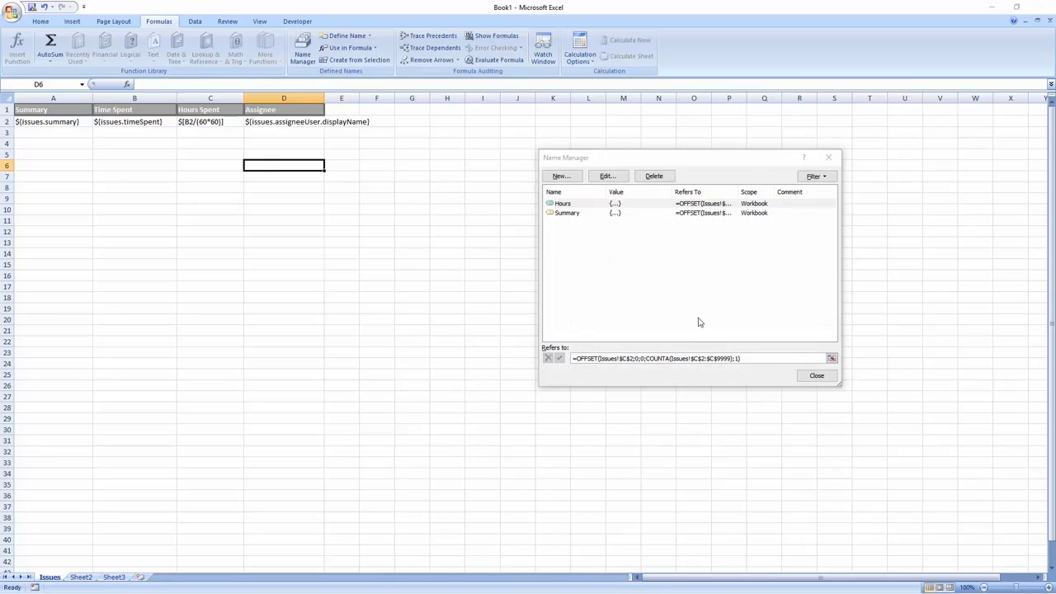
left_click(815, 375)
Format the entire Hours Spent column with the Number category and adjust its decimal places
left_click(210, 98)
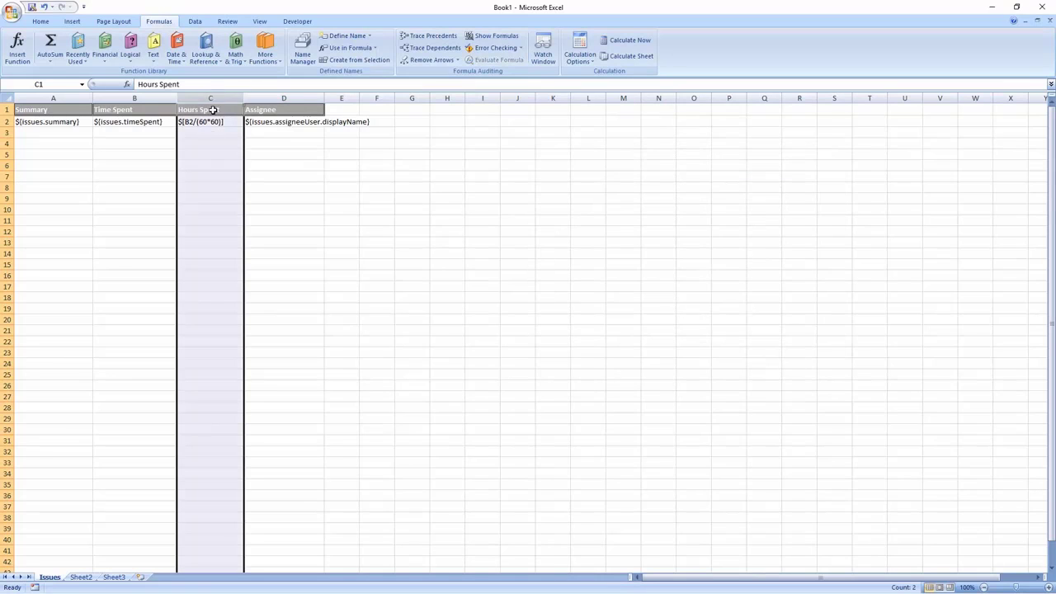
right_click(223, 180)
left_click(261, 274)
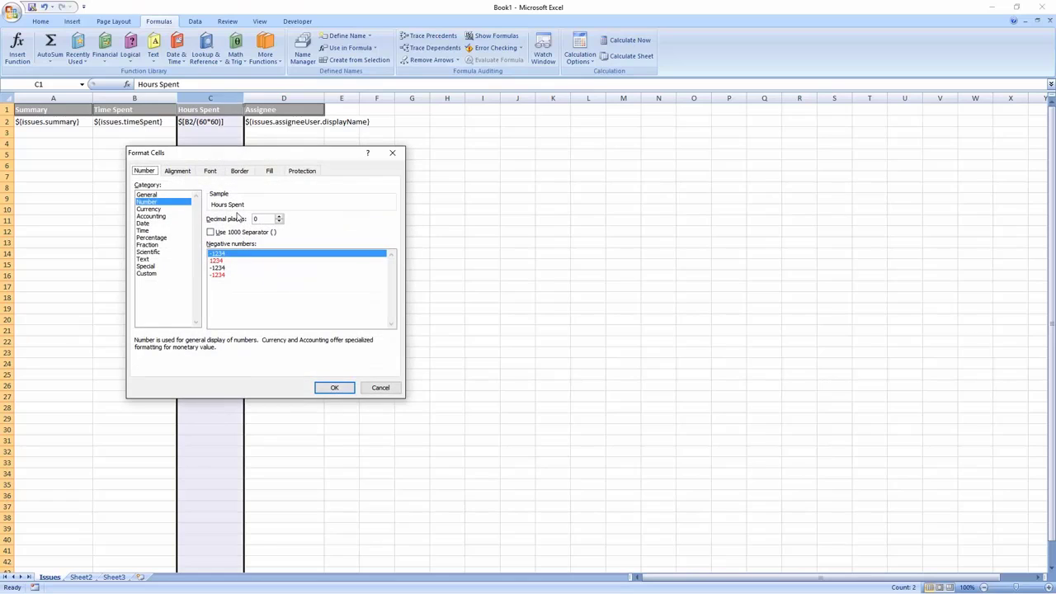
left_click(281, 217)
left_click(280, 219)
left_click(334, 387)
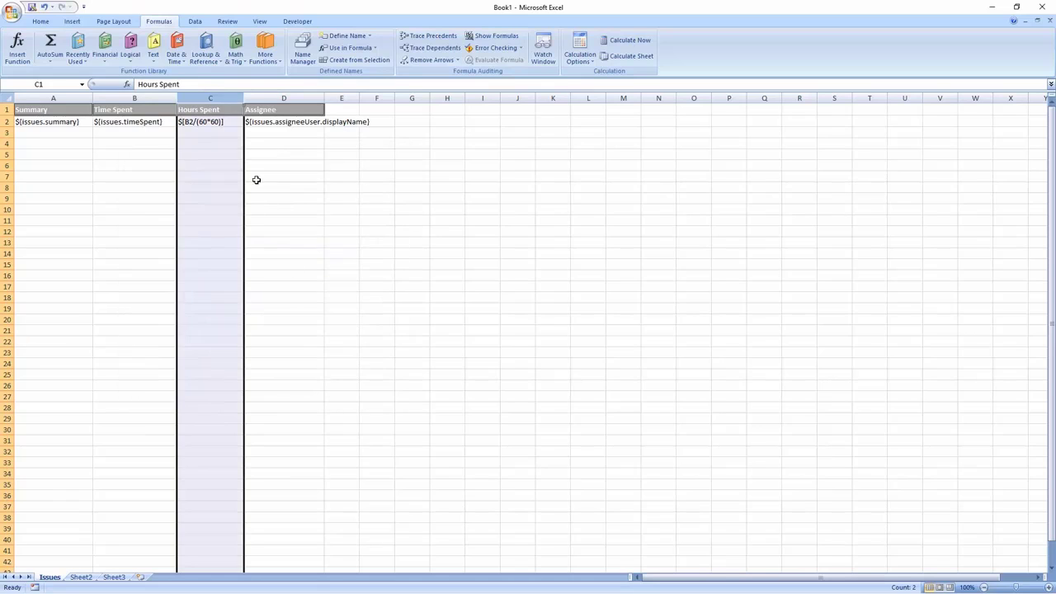
Insert an empty 2-D clustered column chart, place it below the table from row 14, and widen it to column O
left_click(255, 177)
left_click(72, 20)
left_click(176, 46)
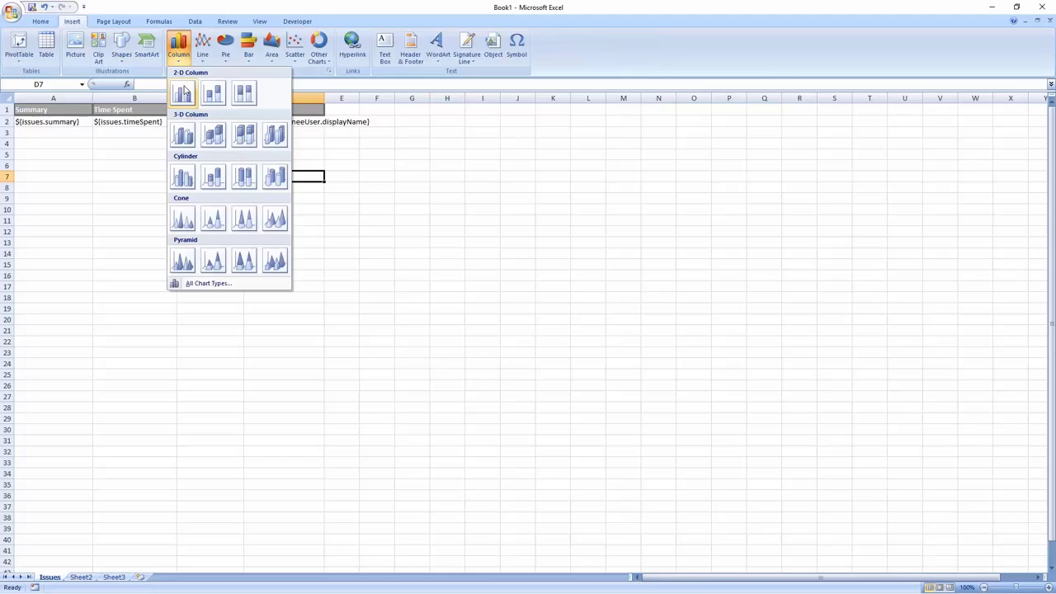
left_click(182, 93)
left_click_drag(352, 273, 130, 332)
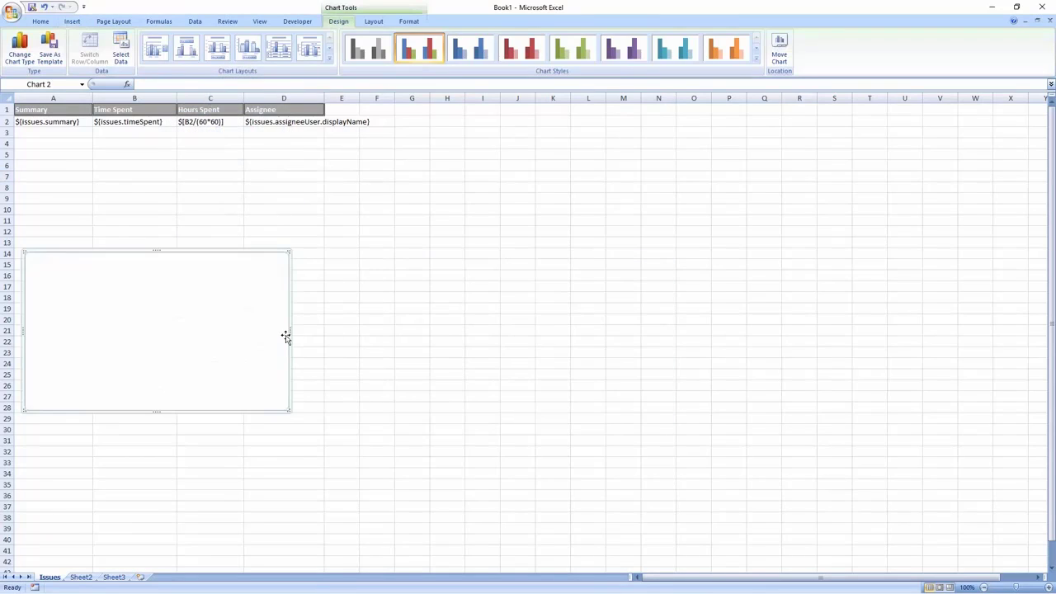
left_click_drag(287, 338, 704, 357)
Add a data series named Hours Spent to the empty chart, with =Issues!Hours as its values
right_click(274, 305)
left_click(313, 391)
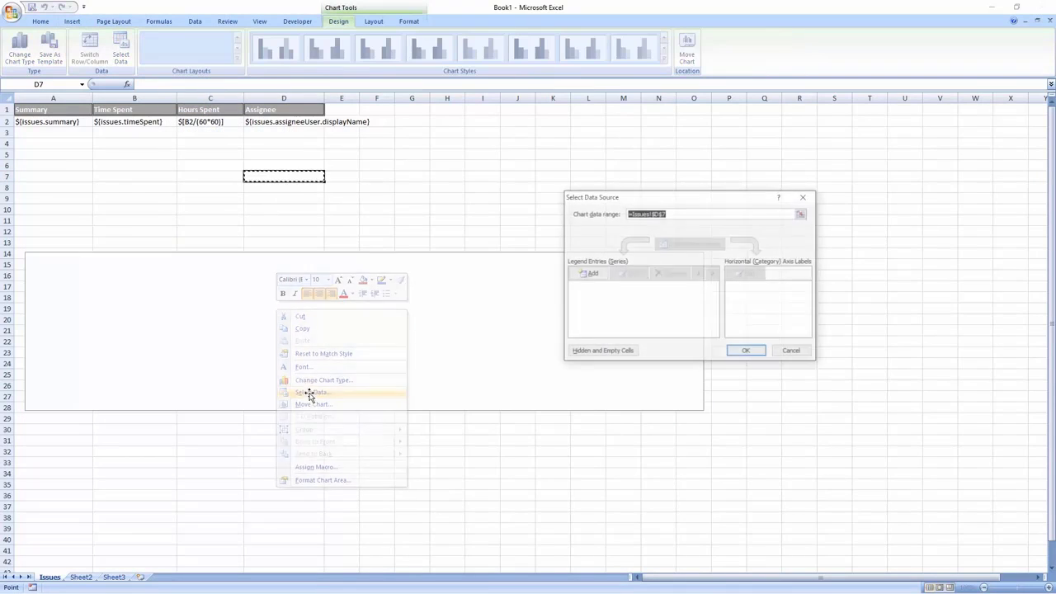
left_click(587, 273)
type("Hours Spent")
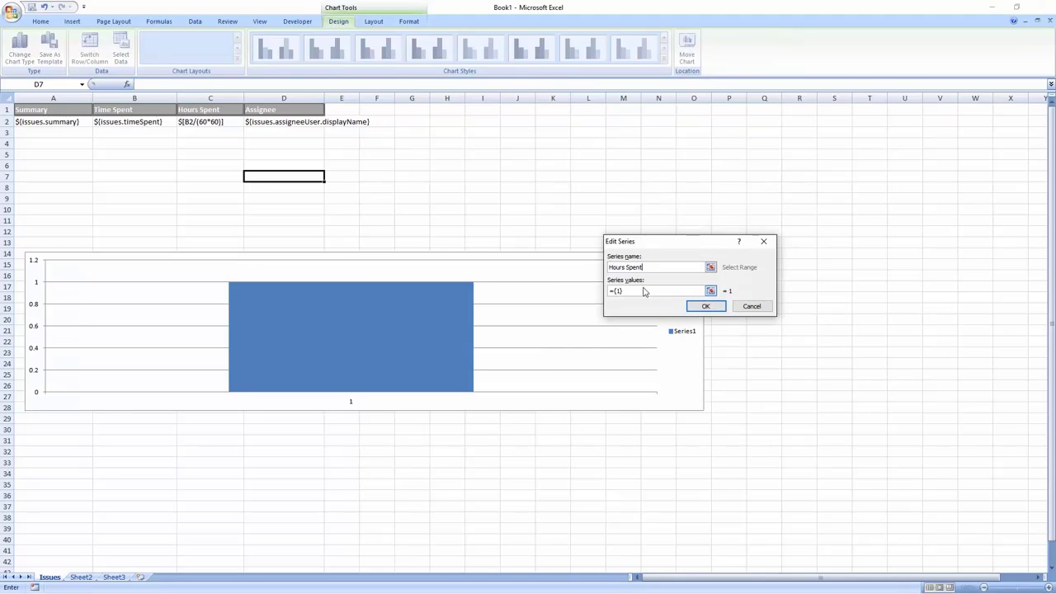
key("Tab")
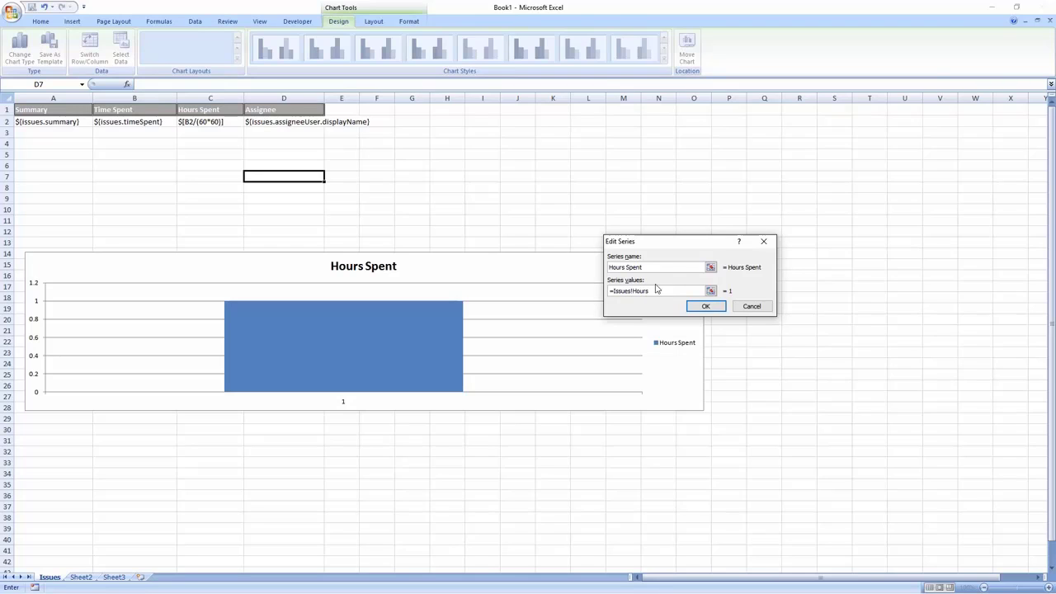
left_click(705, 306)
Use the Summary name on the Issues sheet as the chart's horizontal axis labels and apply the data source
left_click(745, 277)
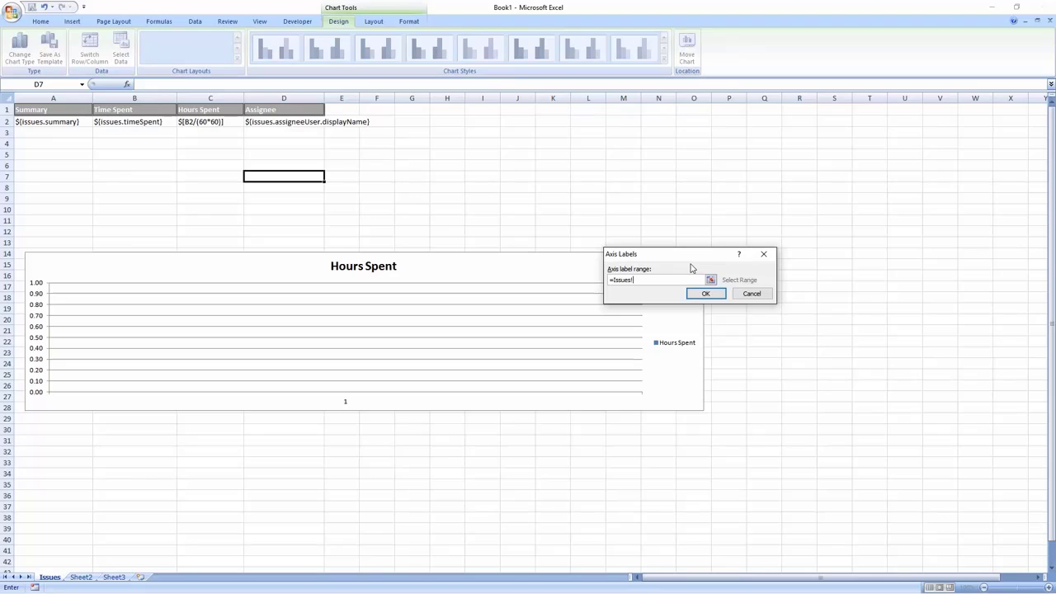
left_click(705, 294)
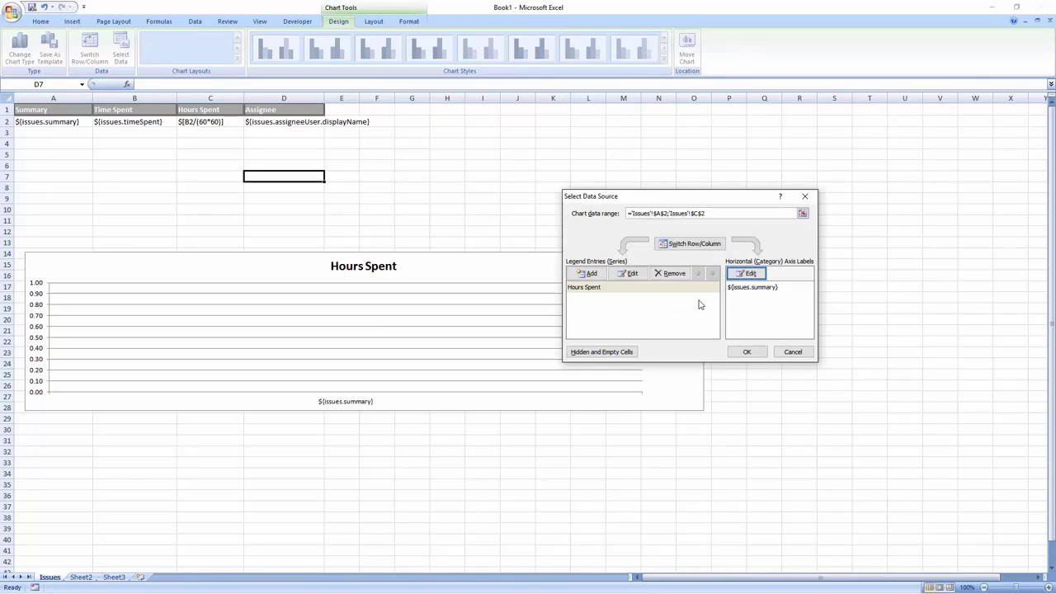
left_click(747, 352)
Enter the tag <mt:autosize/> in cell A32 below the chart
left_click(48, 453)
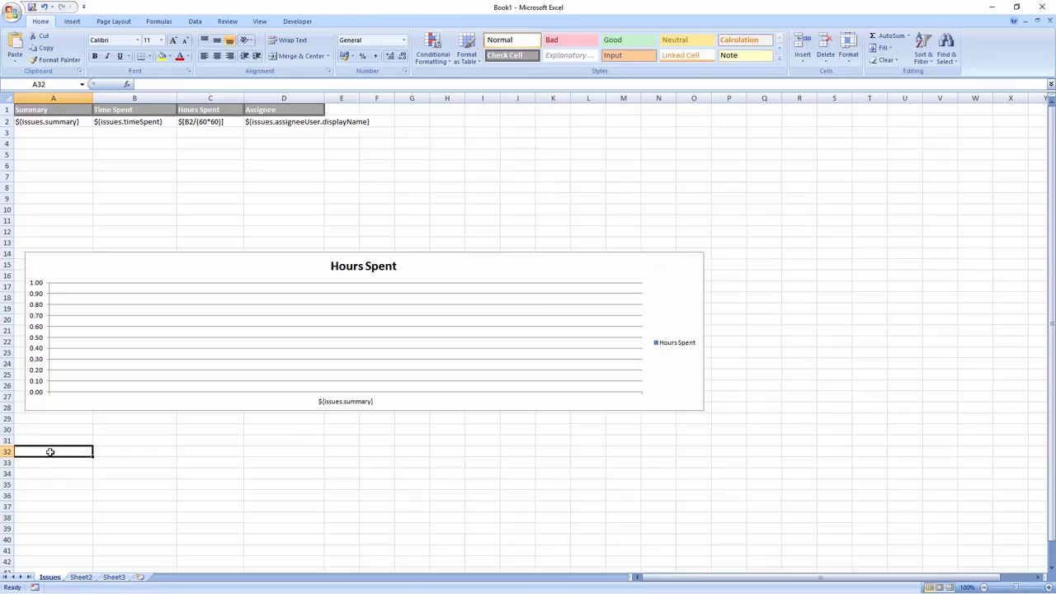
type("<mt")
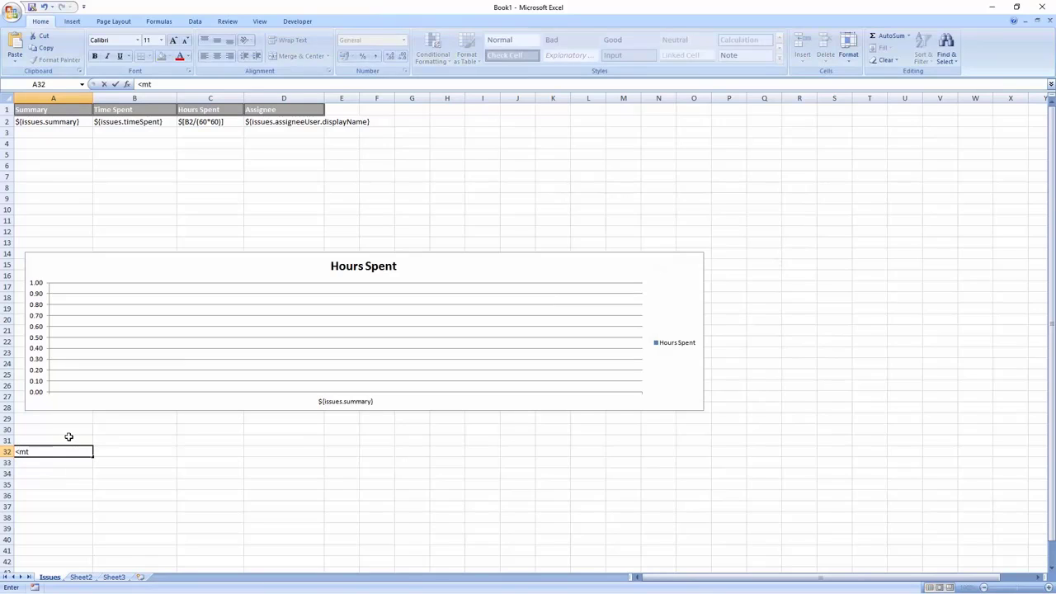
type(":autosize/>")
left_click(69, 437)
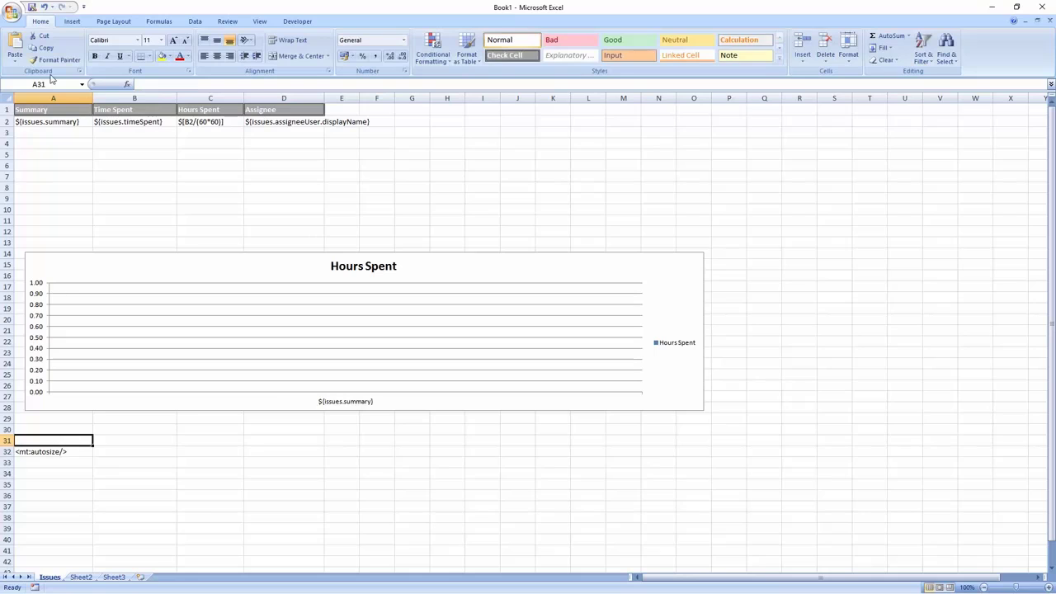
Save the workbook to the Desktop as time-spent-template.xlsx
left_click(32, 7)
left_click(45, 112)
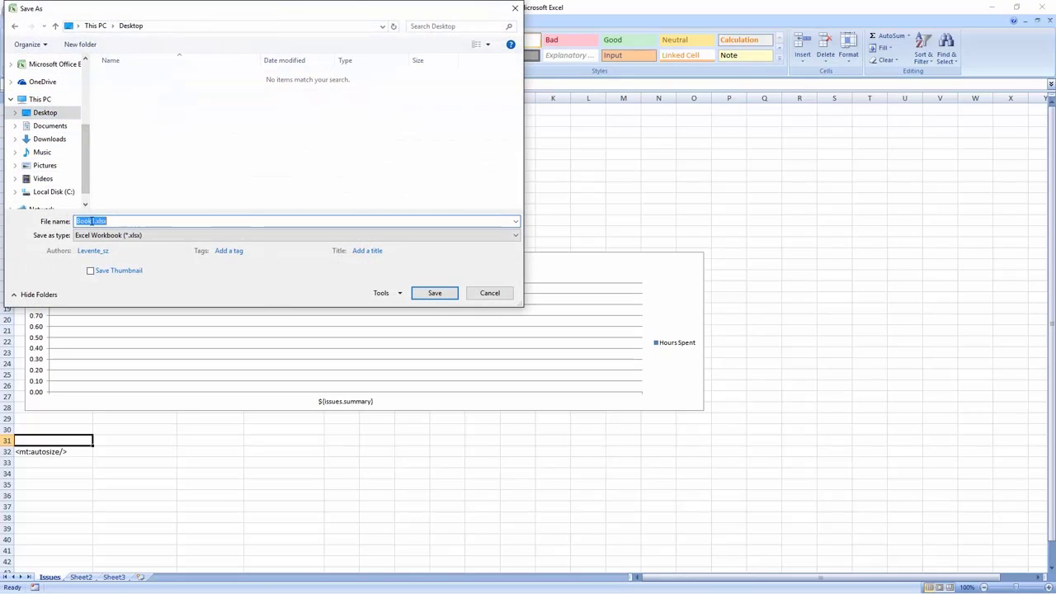
key("Home")
key("Delete")
key("Delete")
key("Delete")
type("time-spent-temp")
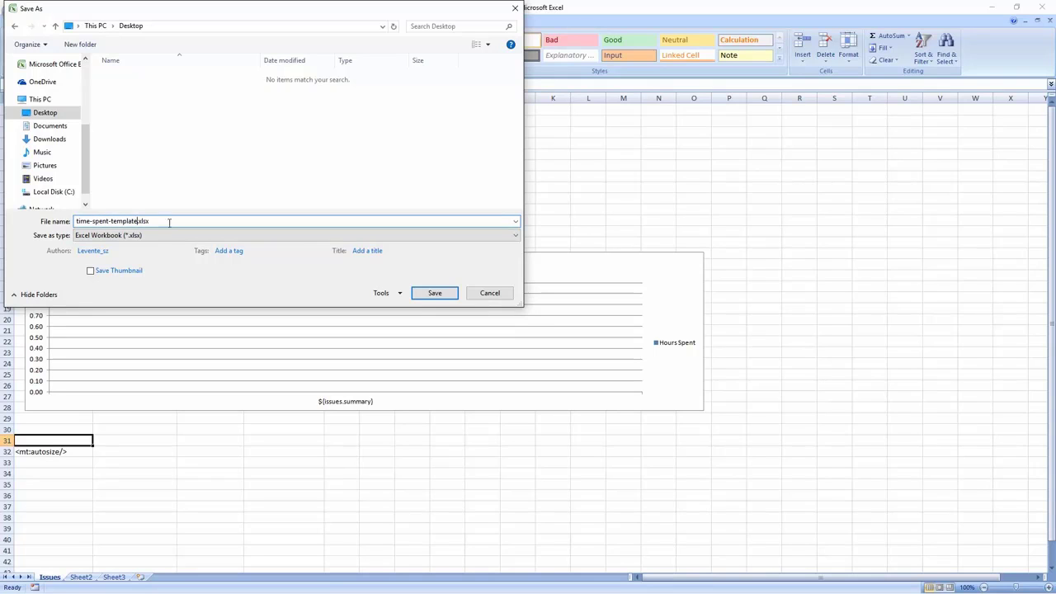
left_click(435, 293)
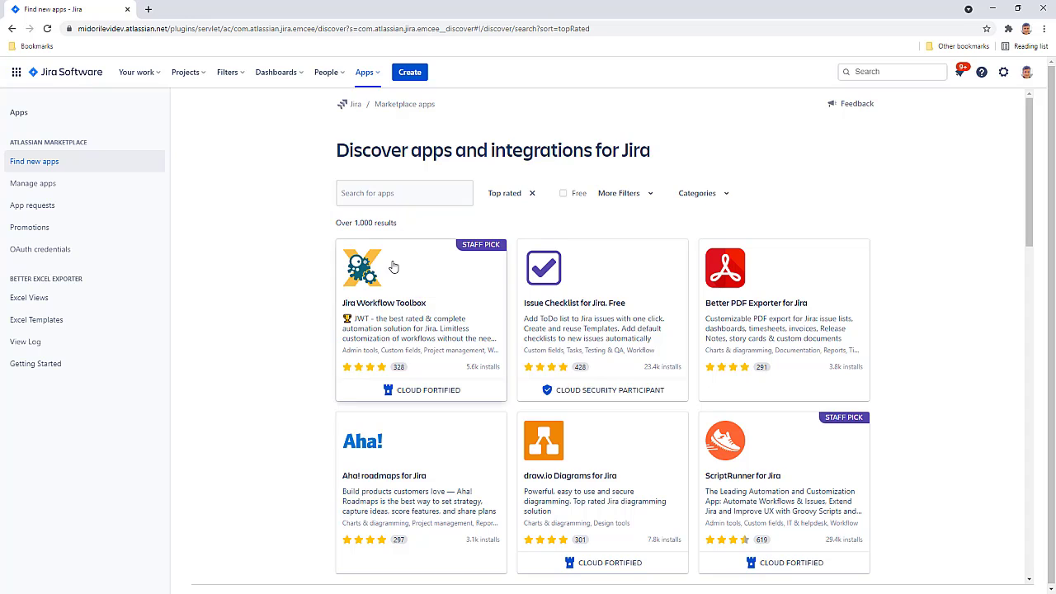
Switch to Jira and upload time-spent-template.xlsx from the Desktop to Better Excel Exporter's Excel templates
left_click(41, 322)
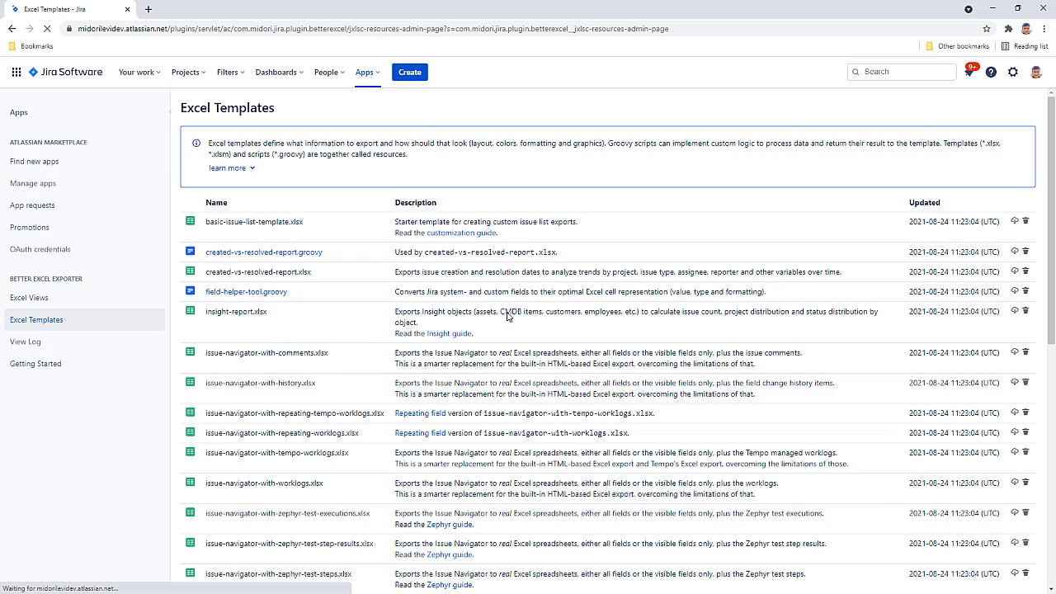
left_click_drag(1051, 186, 1051, 426)
left_click(581, 574)
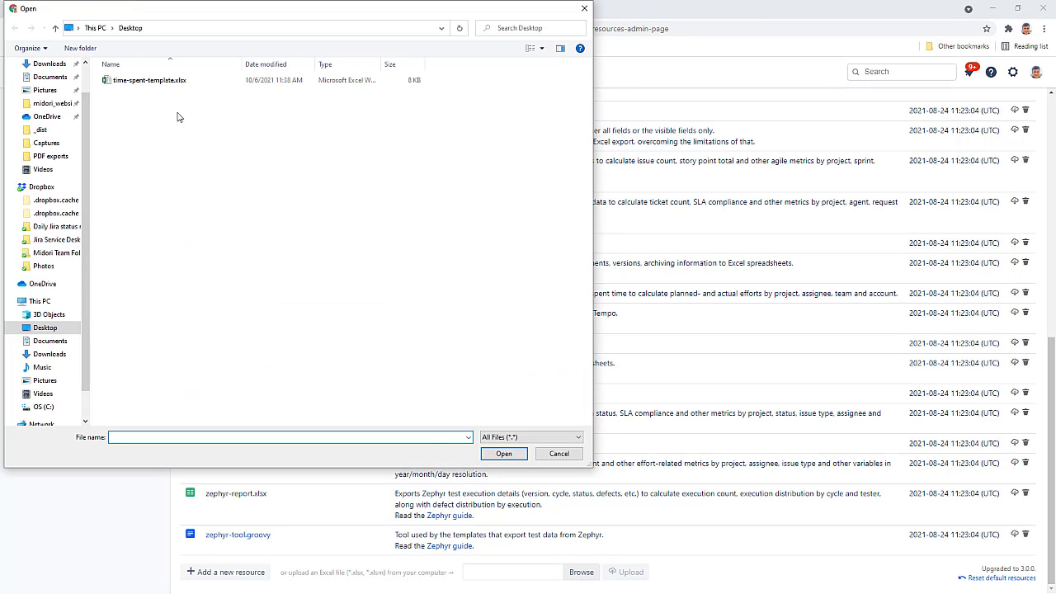
double_click(163, 81)
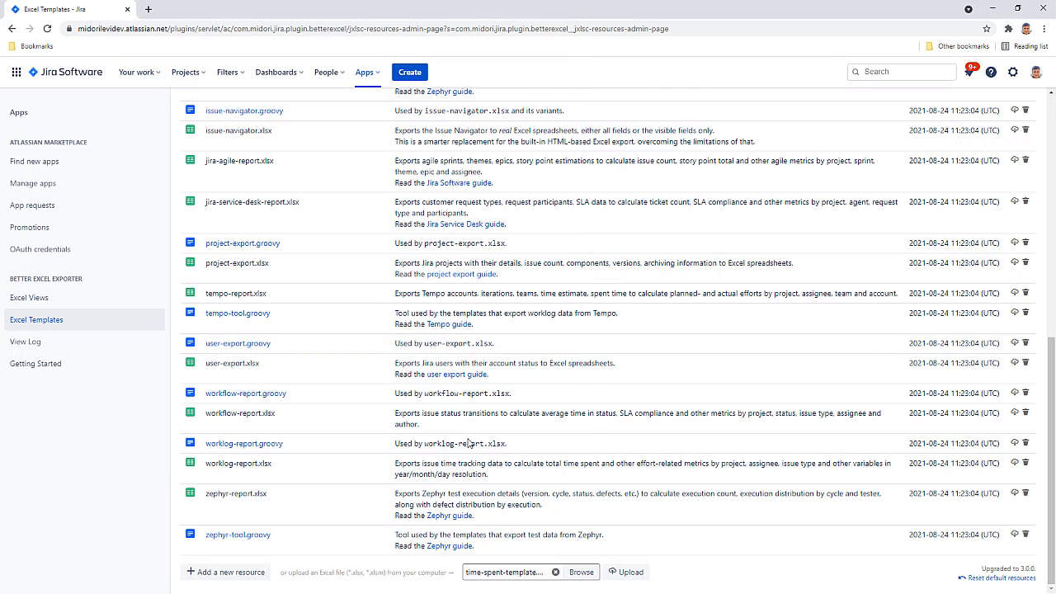
left_click(630, 572)
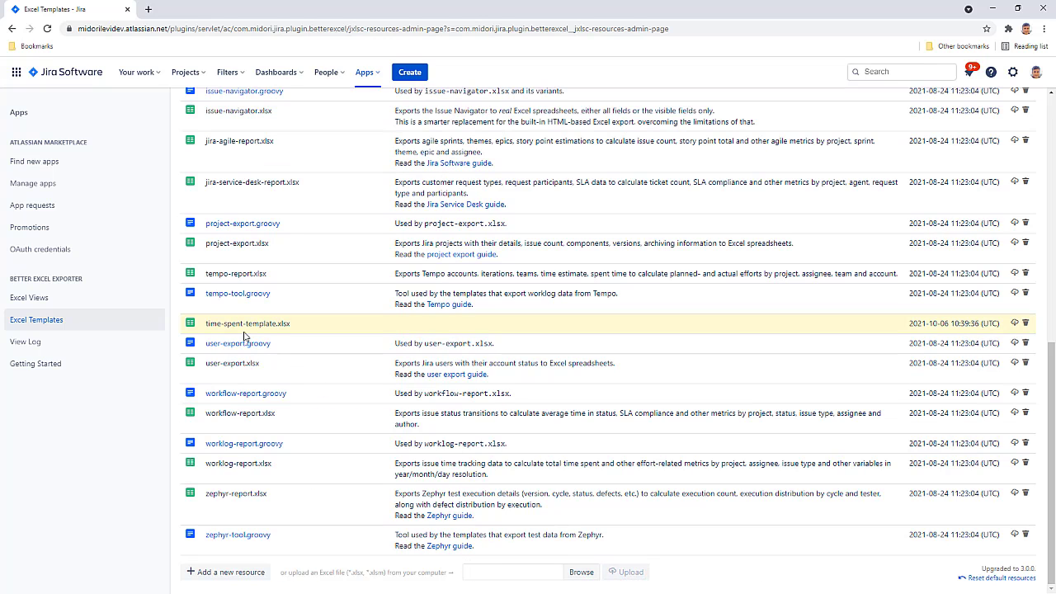
Start a new Excel view named Issues Time Spent for the Issue Navigator context, described as "Visualizes time spent on issues with bar chart"
left_click(43, 300)
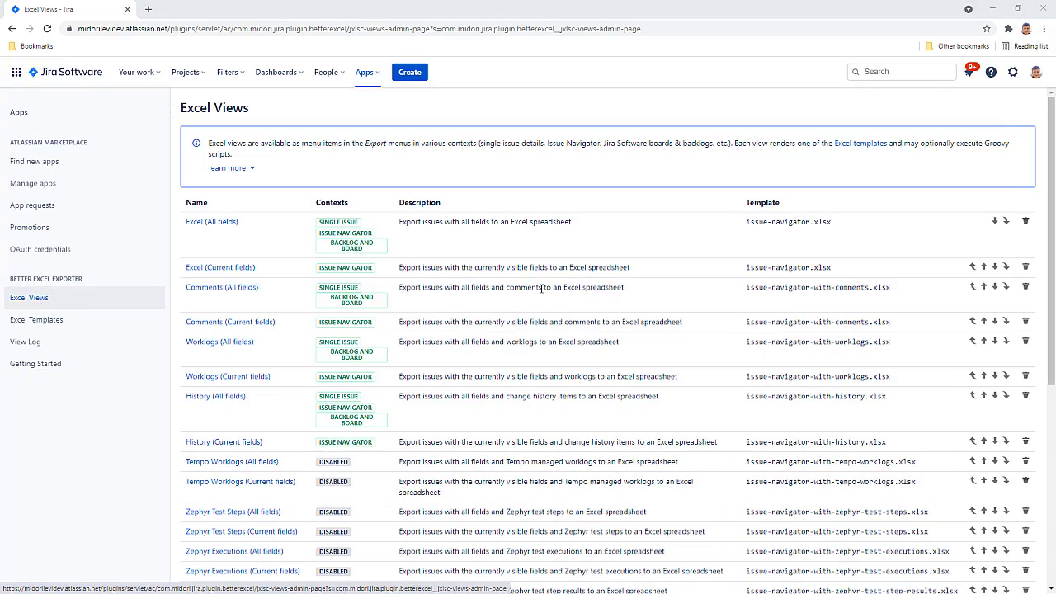
scroll(1046, 201, "down", 4)
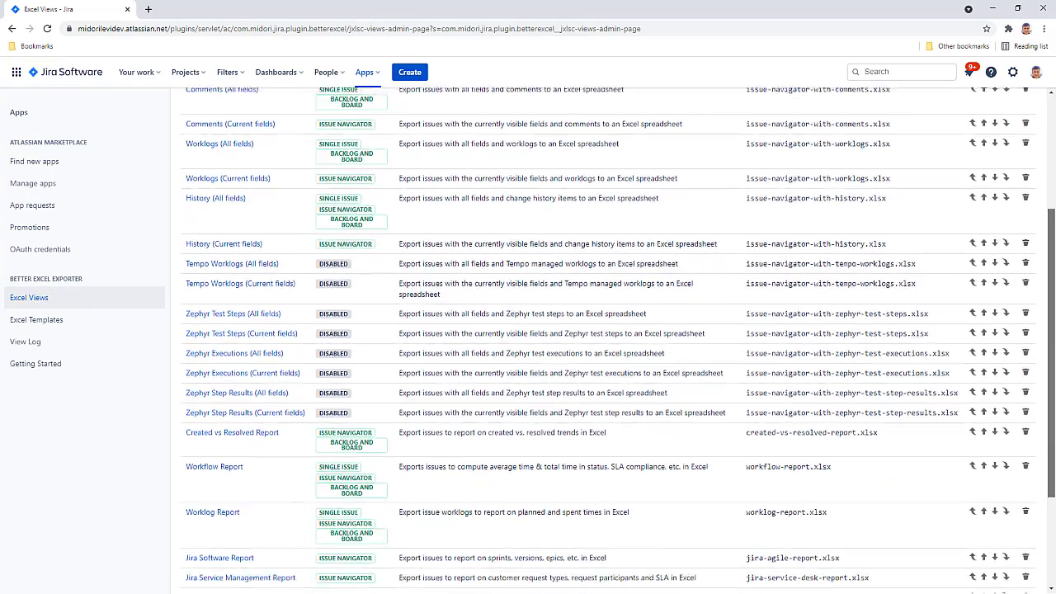
scroll(1053, 404, "down", 2)
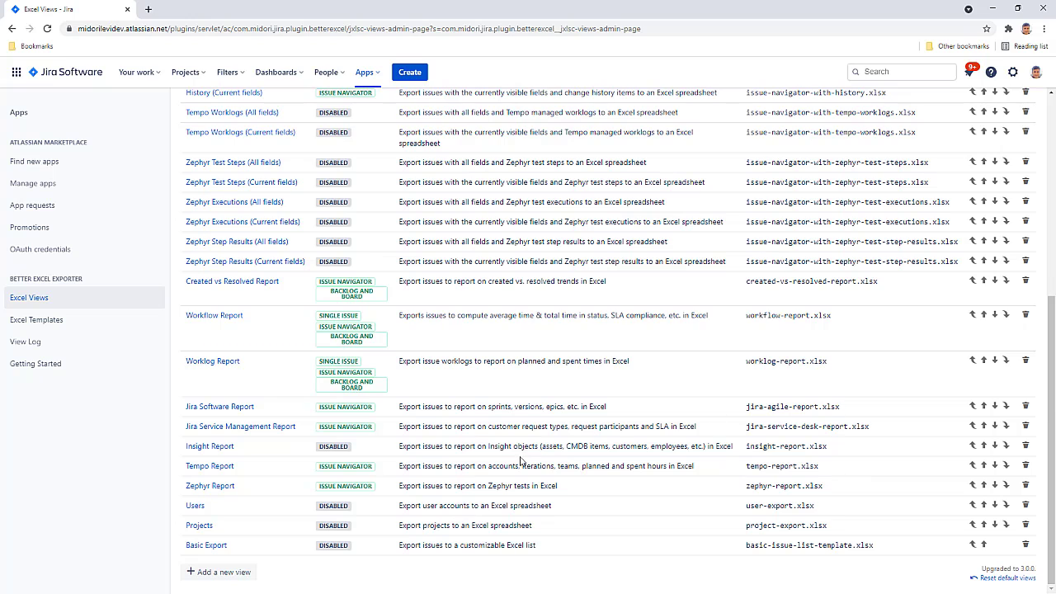
left_click(229, 573)
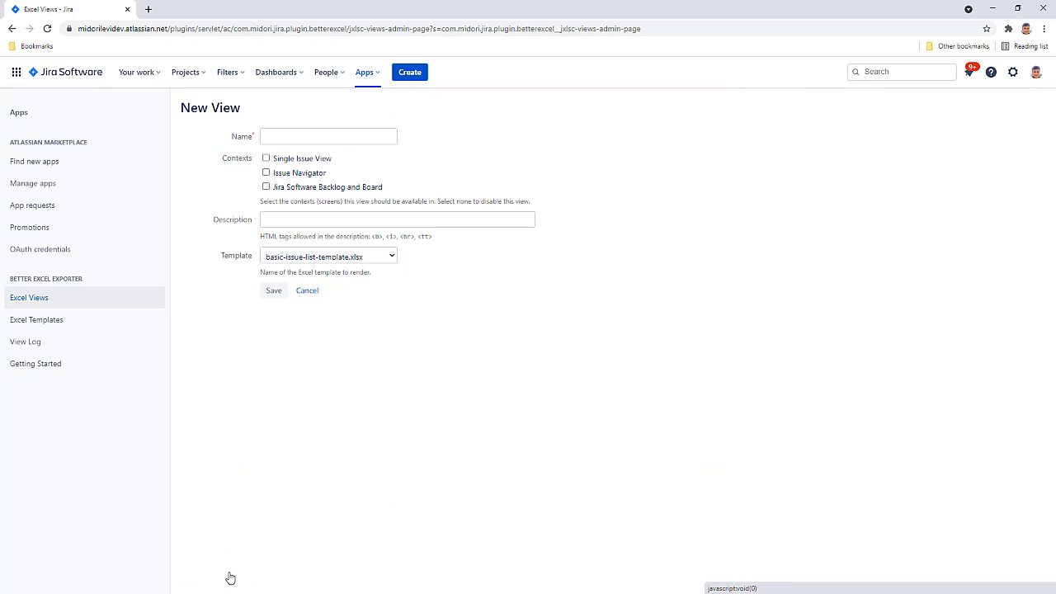
left_click(285, 137)
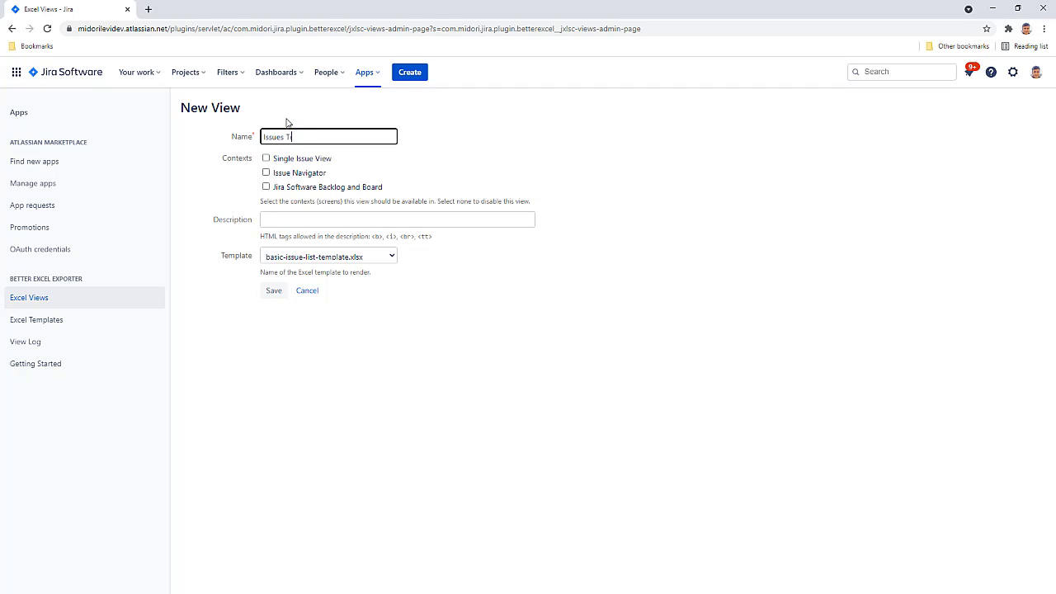
type("Issues Time Spent")
left_click(265, 172)
left_click(272, 218)
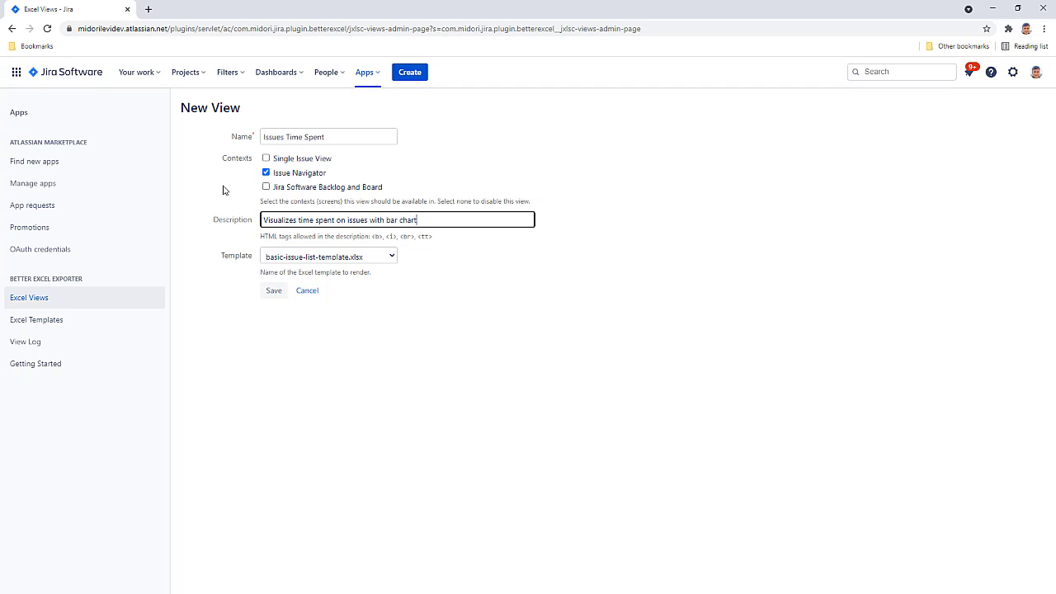
Assign the time-spent-template.xlsx template to the new view and save it
left_click(284, 256)
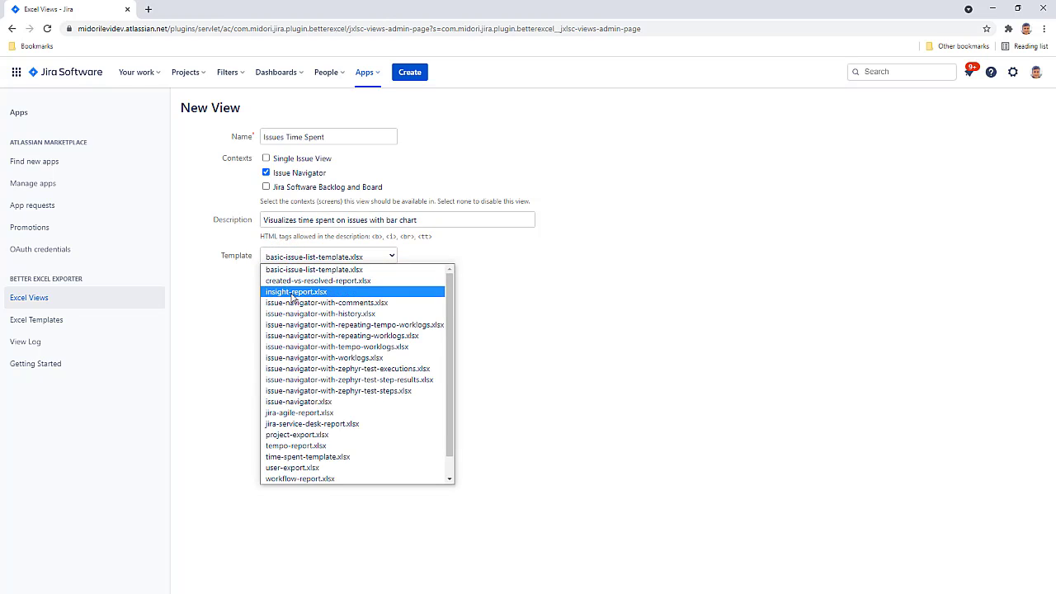
left_click(314, 458)
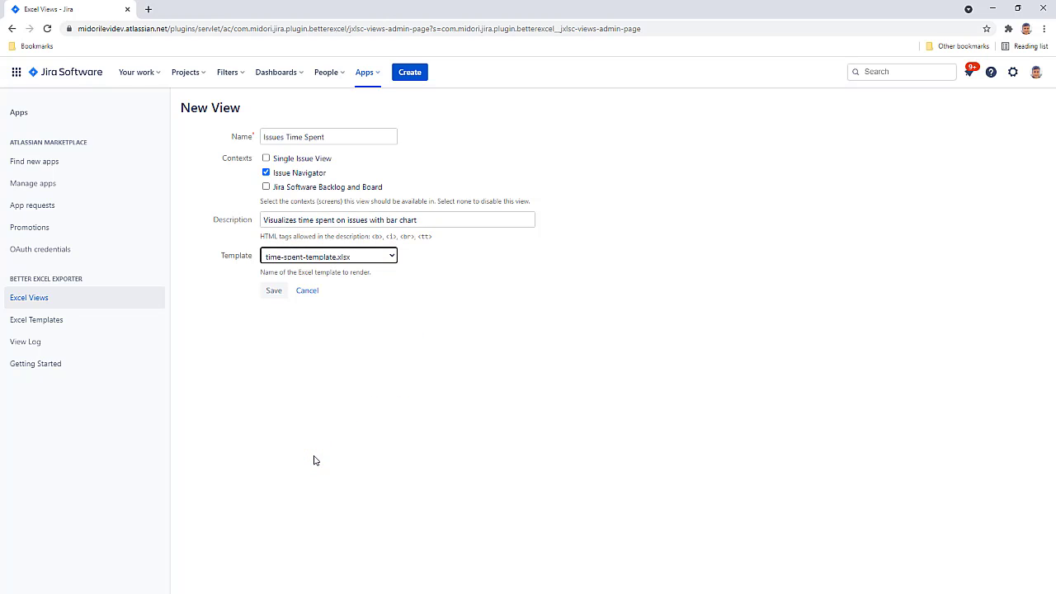
left_click(273, 290)
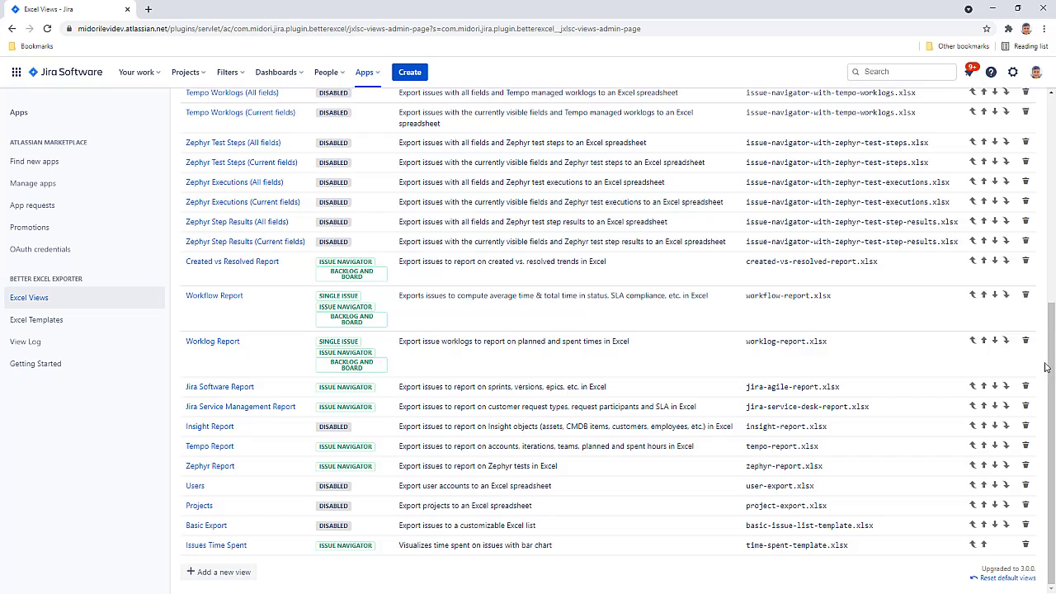
Export the Validation Phase Worklog Report filter's issues with the Issues Time Spent view and open the downloaded spreadsheet
scroll(1045, 367, "up", 5)
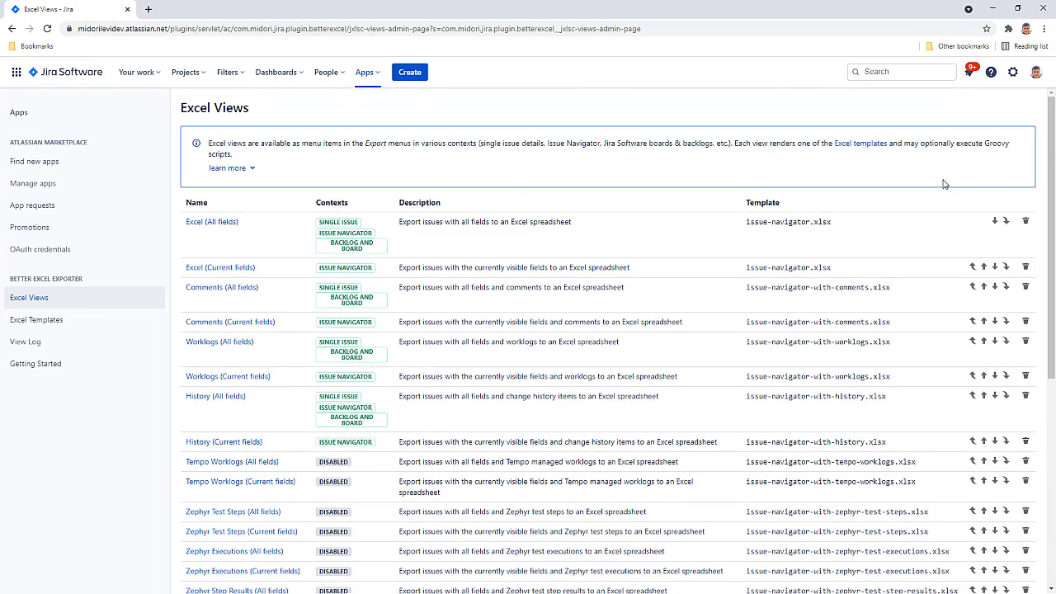
left_click(228, 72)
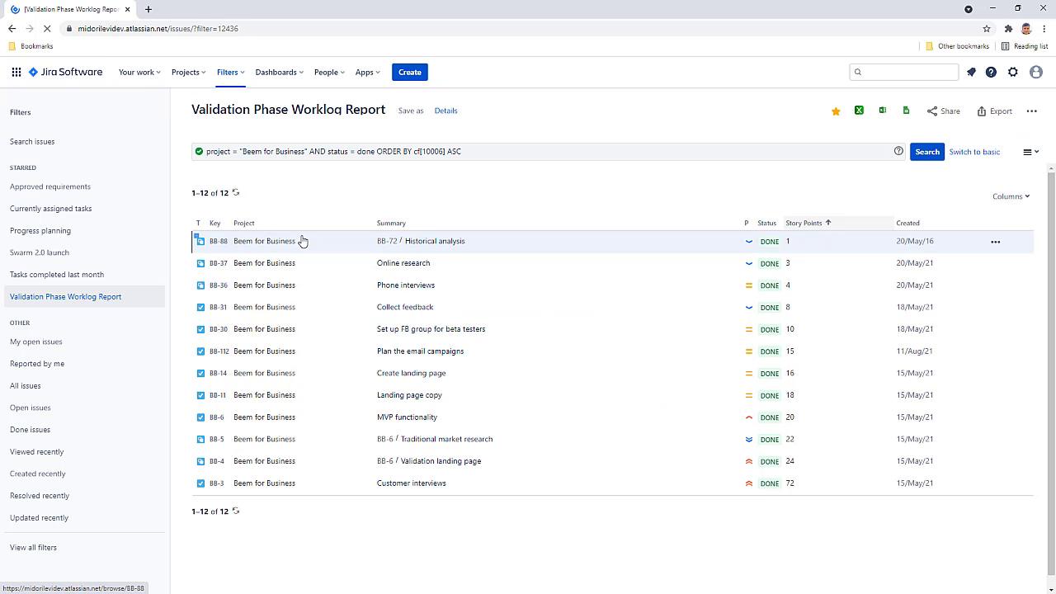
left_click(860, 110)
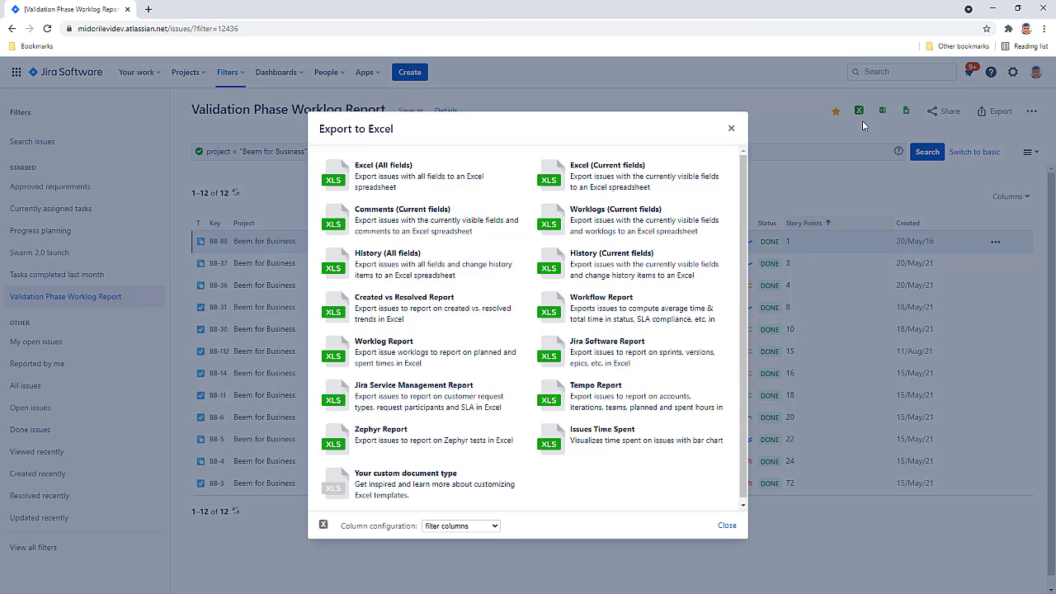
left_click(644, 429)
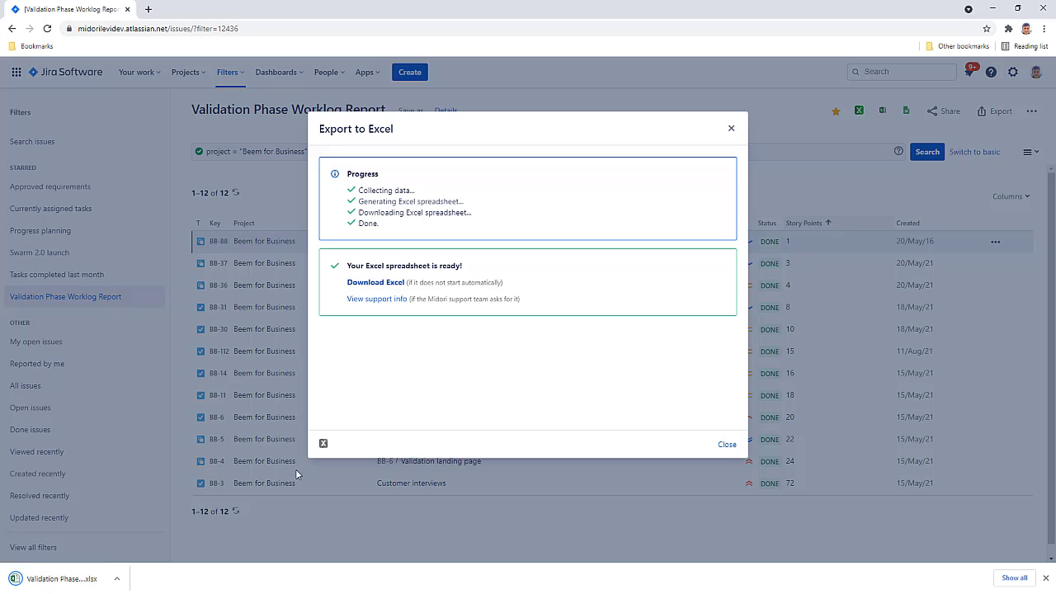
left_click(93, 579)
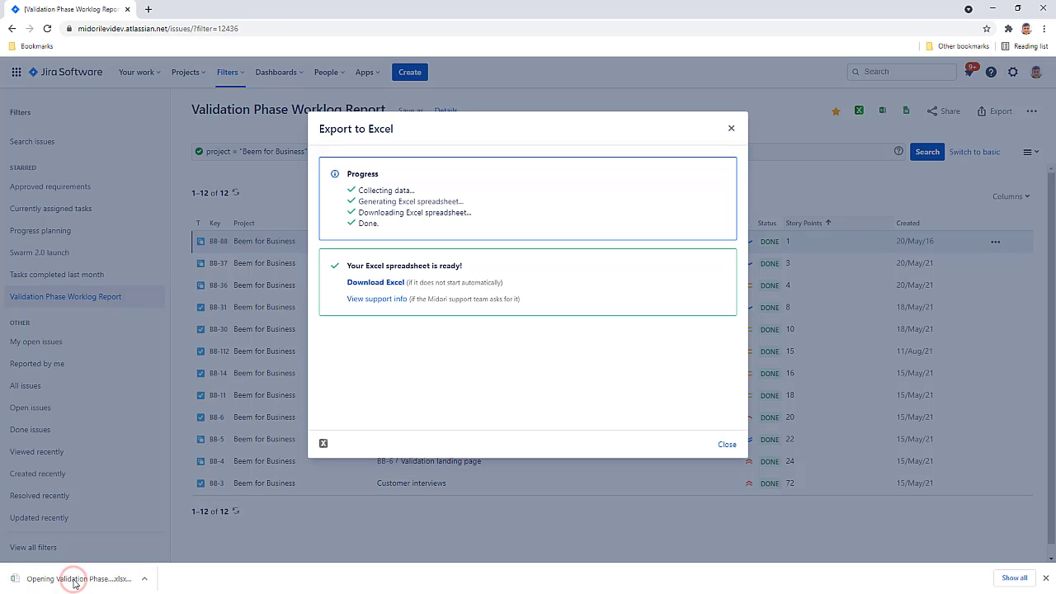